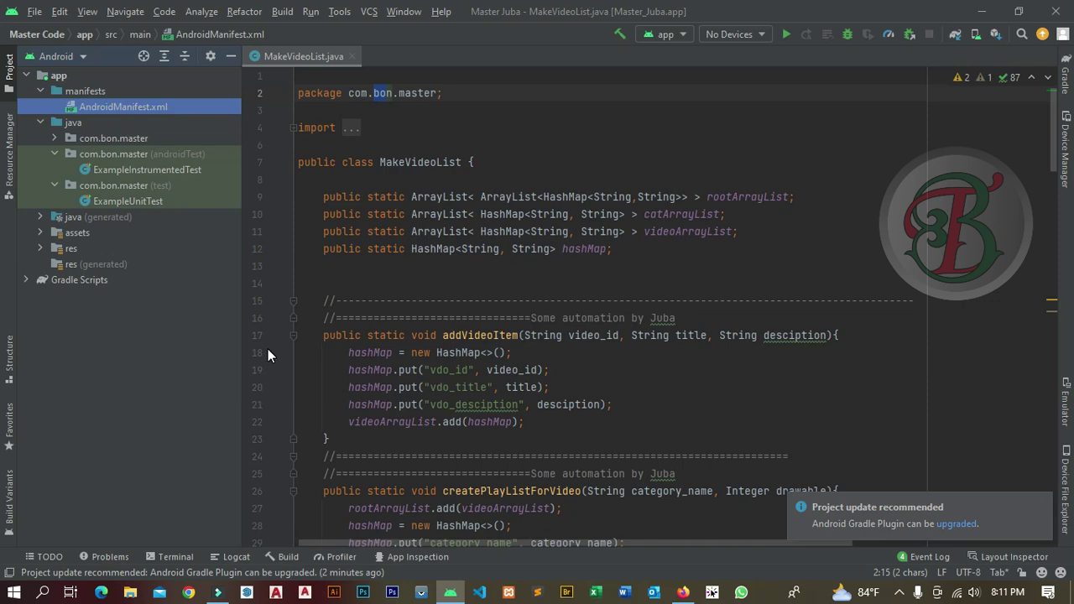
Step: Collapse the manifests and java folders in the project tree, and expand the res folder and its mipmap subfolder
{"action": "left_click", "coordinate": [41, 92]}
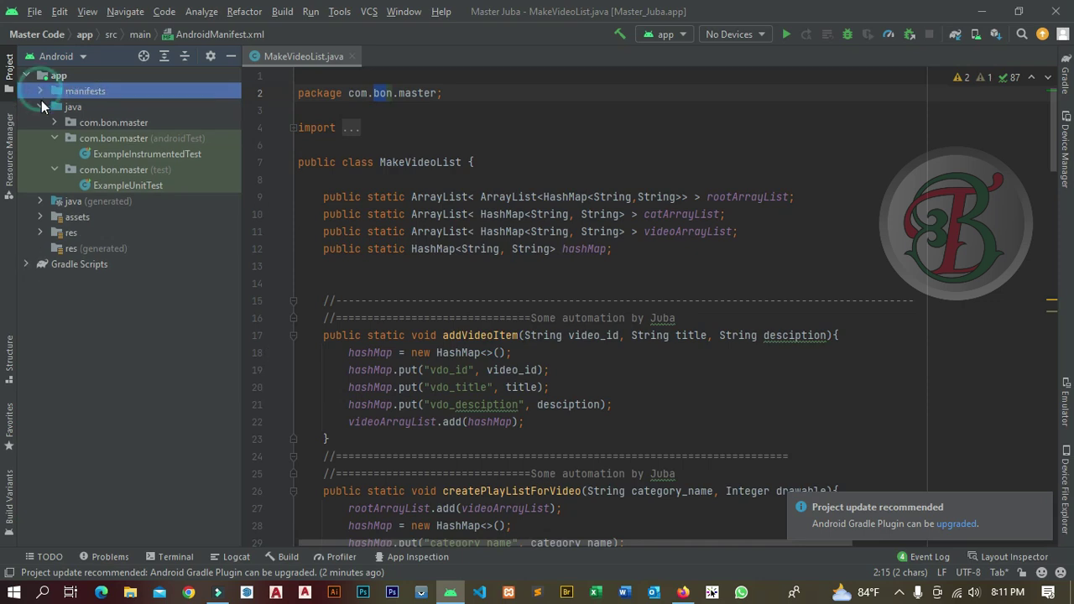
{"action": "left_click", "coordinate": [40, 105]}
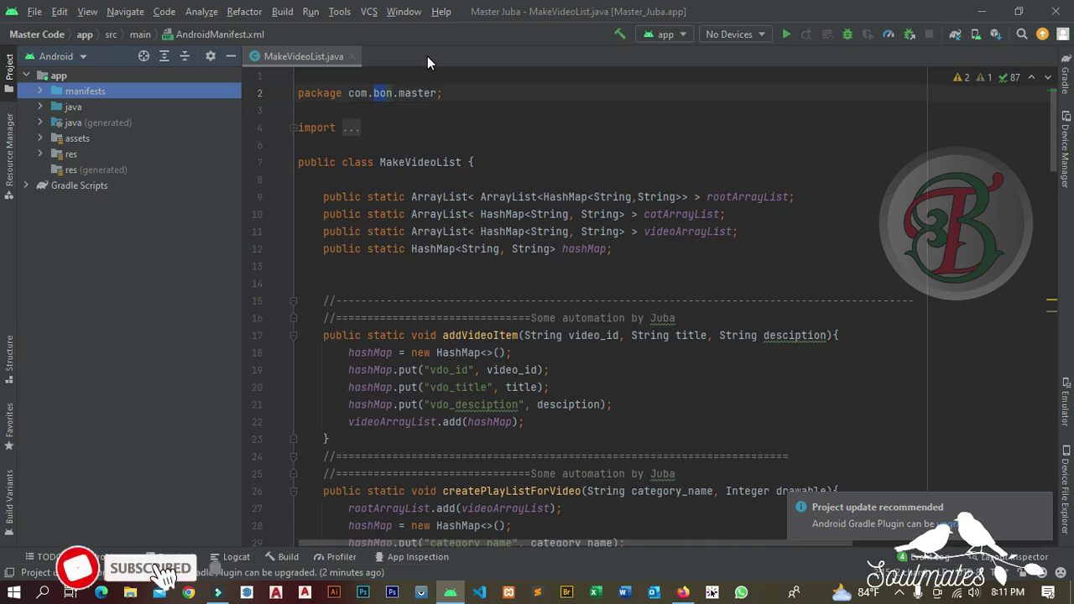
{"action": "left_click", "coordinate": [43, 155]}
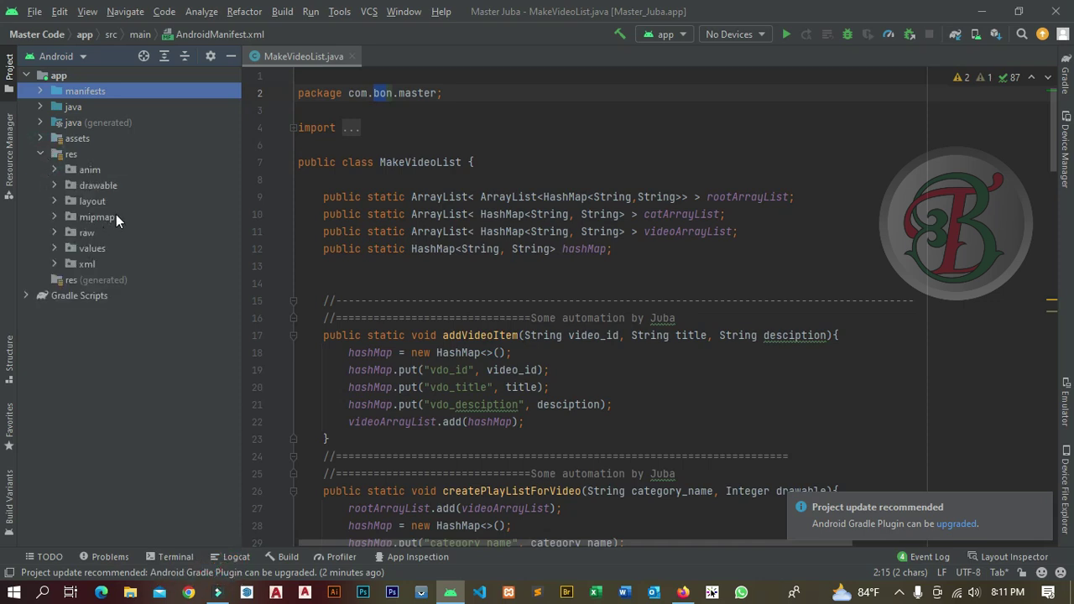
{"action": "left_click", "coordinate": [54, 217]}
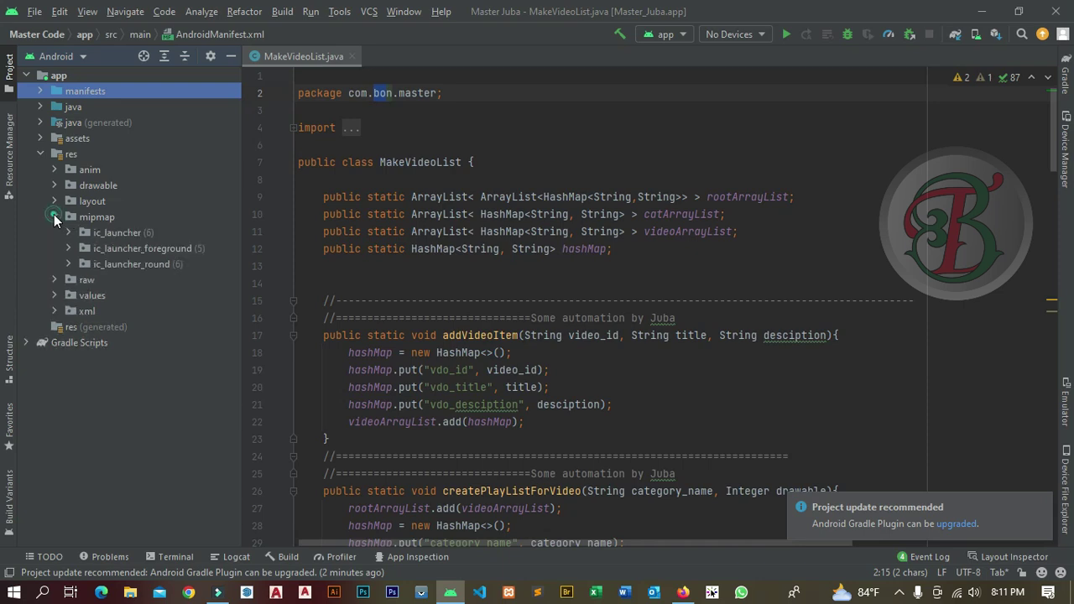
Step: Delete the ic_launcher icon set from the mipmap folder, forcing the deletion despite its usages
{"action": "left_click", "coordinate": [136, 233]}
{"action": "left_click", "coordinate": [141, 249]}
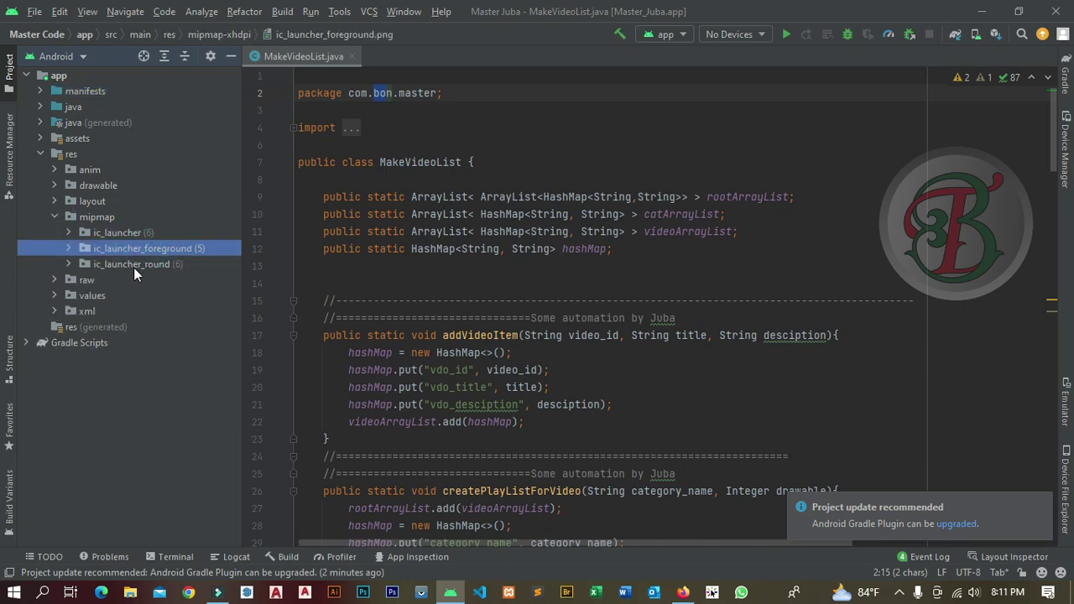
{"action": "left_click", "coordinate": [137, 265]}
{"action": "left_click", "coordinate": [122, 232]}
{"action": "left_click", "coordinate": [138, 265]}
{"action": "left_click", "coordinate": [117, 231]}
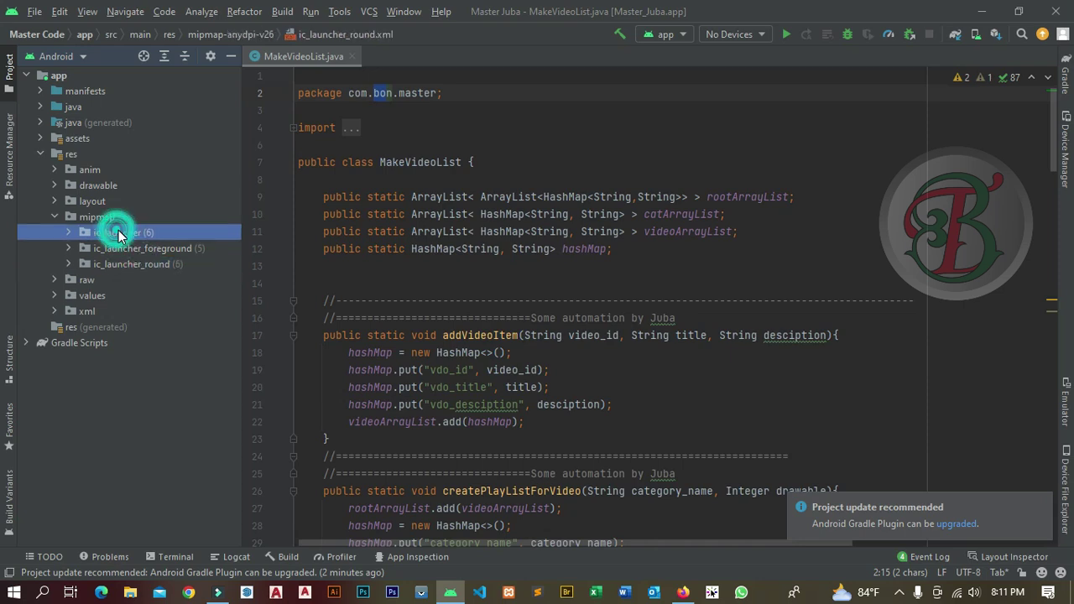
{"action": "right_click", "coordinate": [118, 233]}
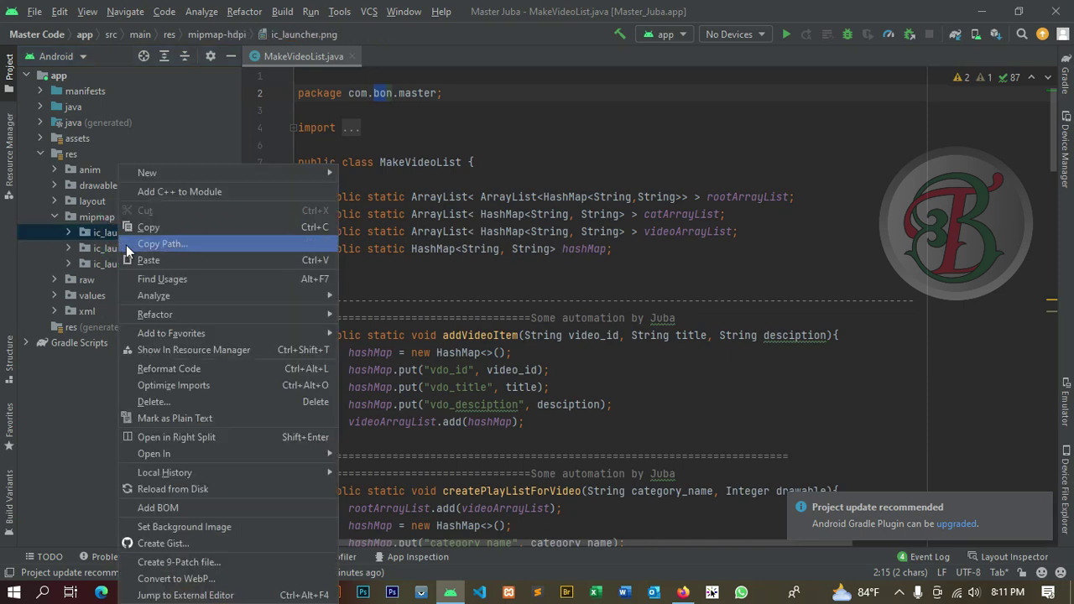
{"action": "left_click", "coordinate": [162, 403]}
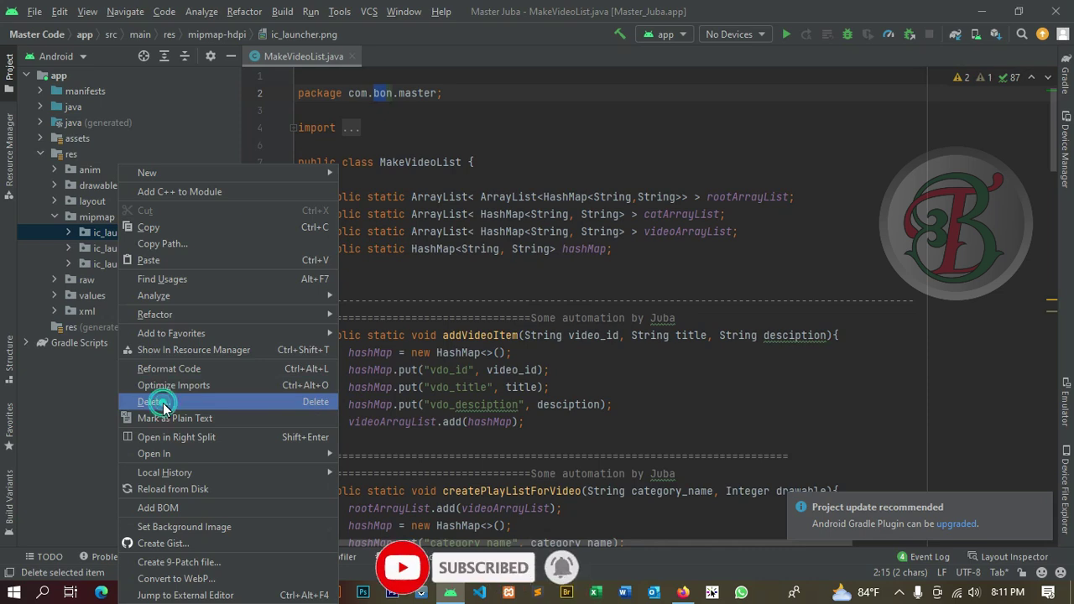
{"action": "left_click", "coordinate": [522, 331]}
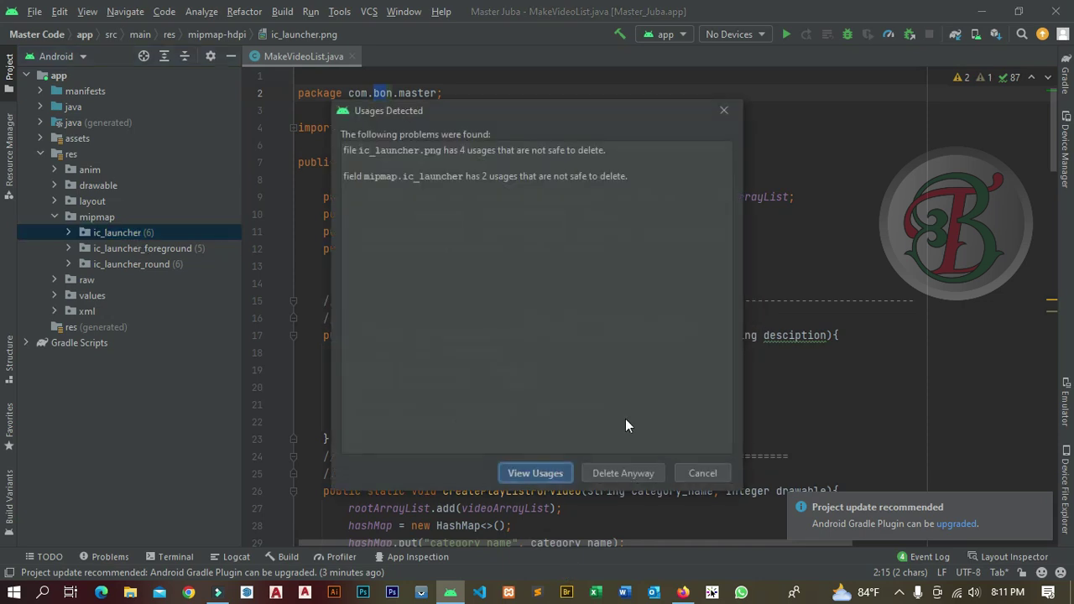
{"action": "left_click", "coordinate": [612, 474]}
Step: Delete the ic_launcher_foreground icon set from the mipmap folder, forcing the deletion despite its usages
{"action": "right_click", "coordinate": [119, 234]}
{"action": "mouse_move", "coordinate": [201, 399]}
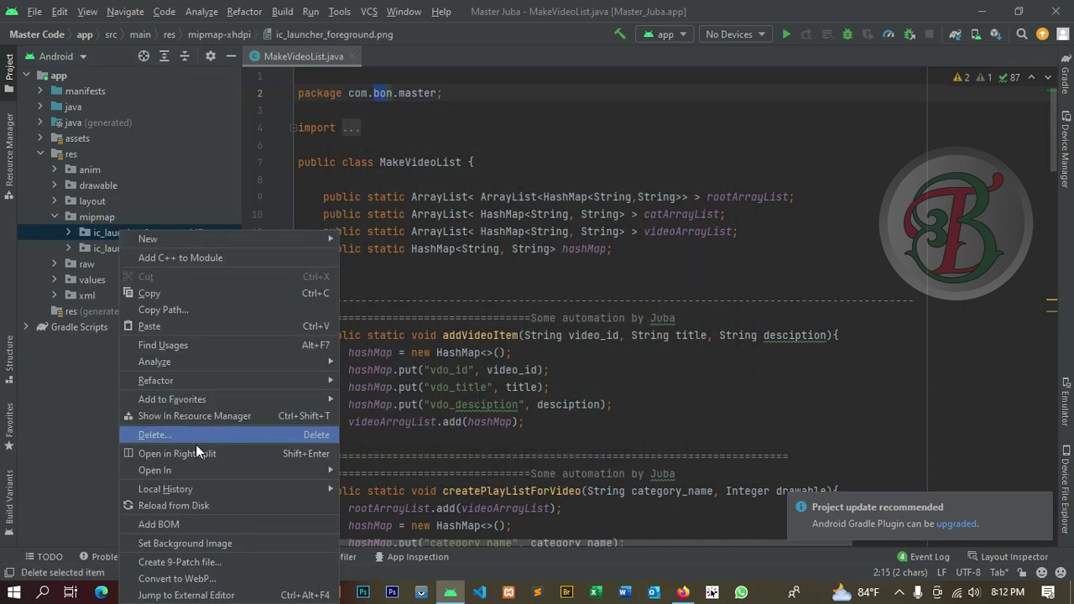
{"action": "left_click", "coordinate": [203, 434]}
{"action": "left_click", "coordinate": [522, 333]}
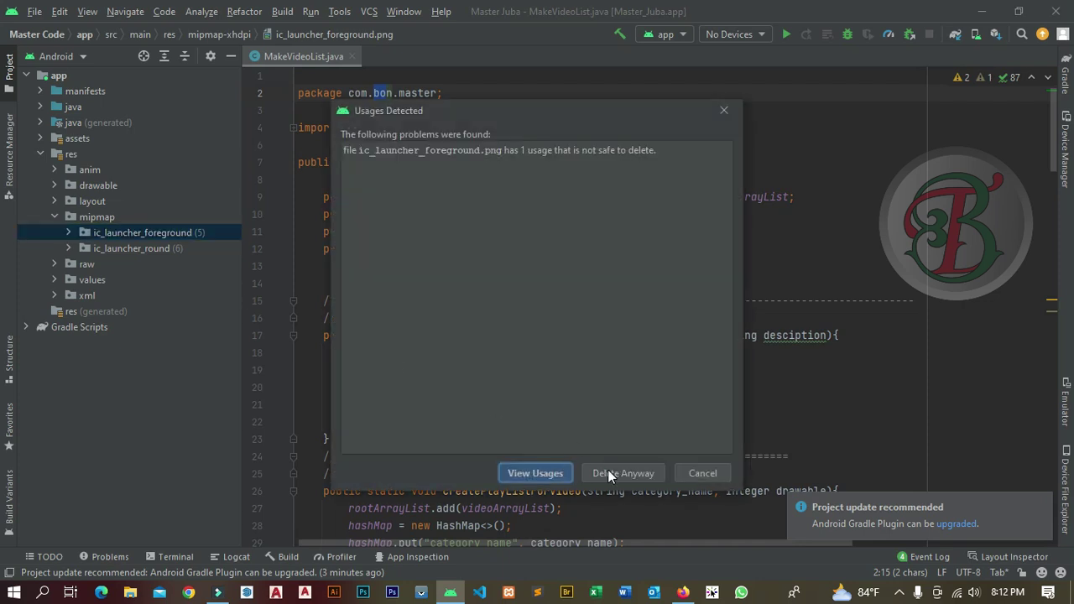
{"action": "left_click", "coordinate": [607, 471]}
Step: Delete the ic_launcher_round icon set from the mipmap folder, forcing the deletion despite its usages
{"action": "left_click", "coordinate": [138, 233]}
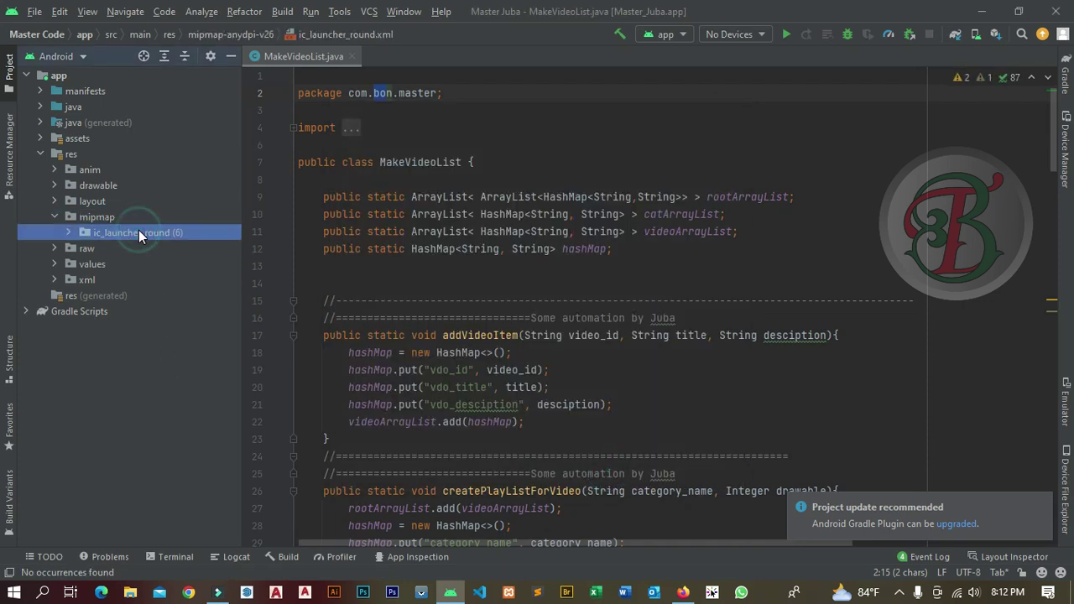
{"action": "right_click", "coordinate": [141, 233]}
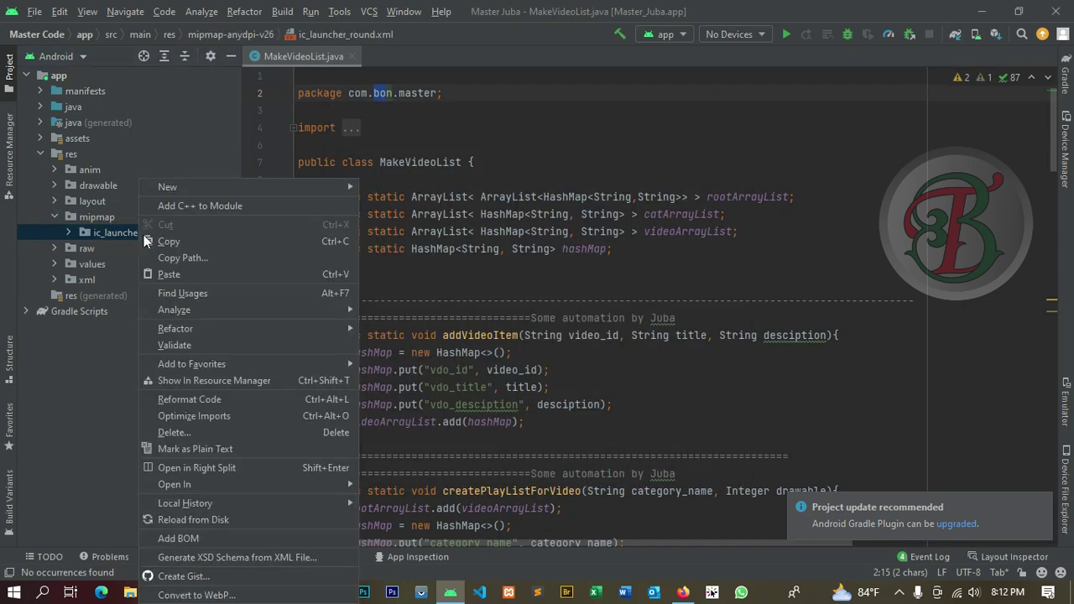
{"action": "left_click", "coordinate": [239, 432]}
{"action": "left_click", "coordinate": [522, 330]}
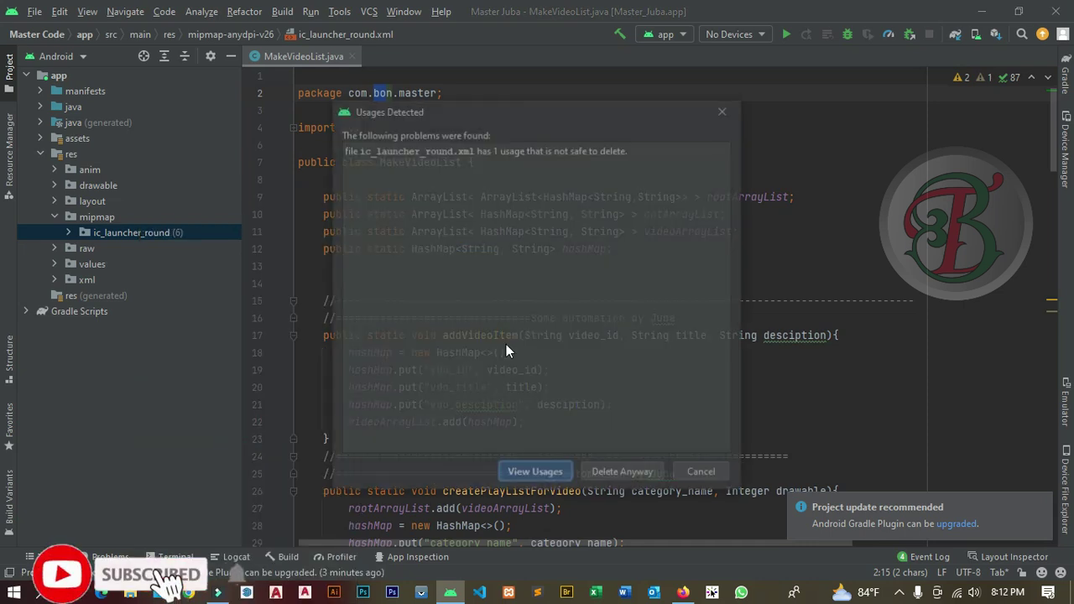
{"action": "left_click", "coordinate": [612, 477]}
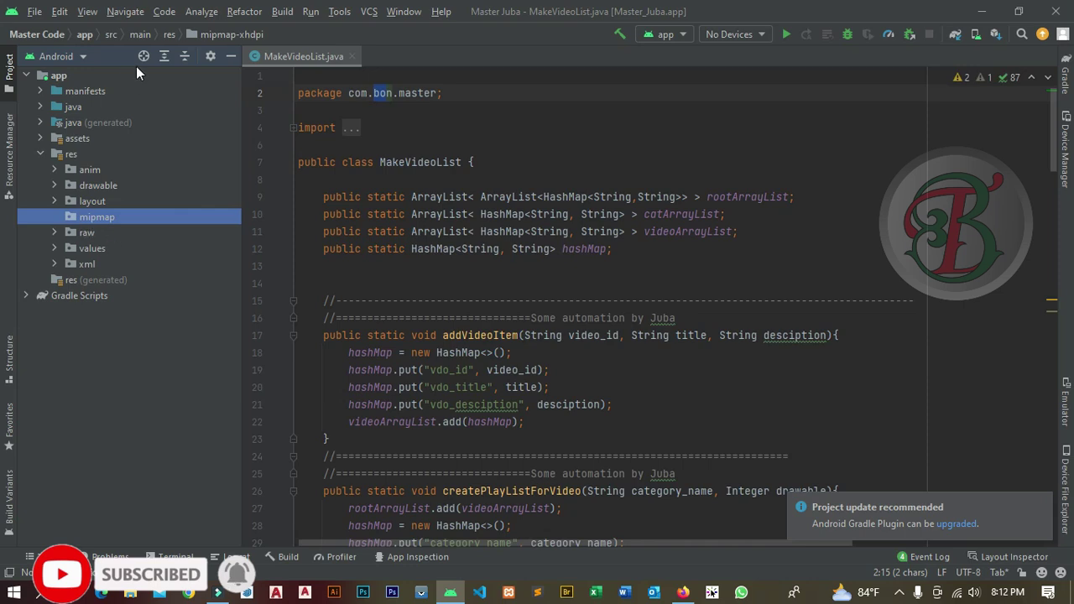
Step: Start creating a new Image Asset for the app module
{"action": "left_click", "coordinate": [210, 55]}
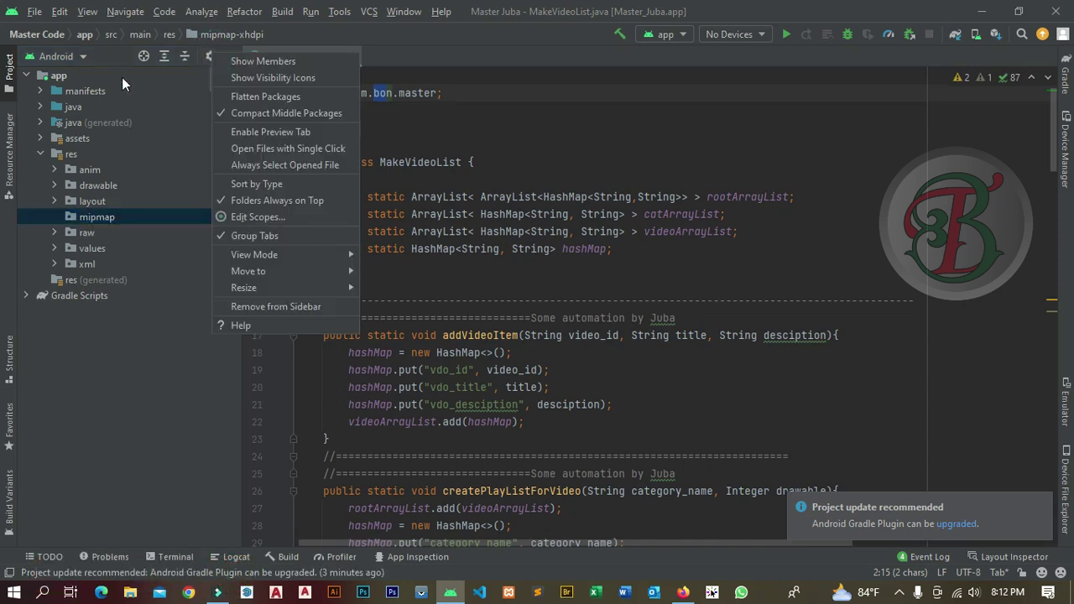
{"action": "left_click", "coordinate": [65, 76]}
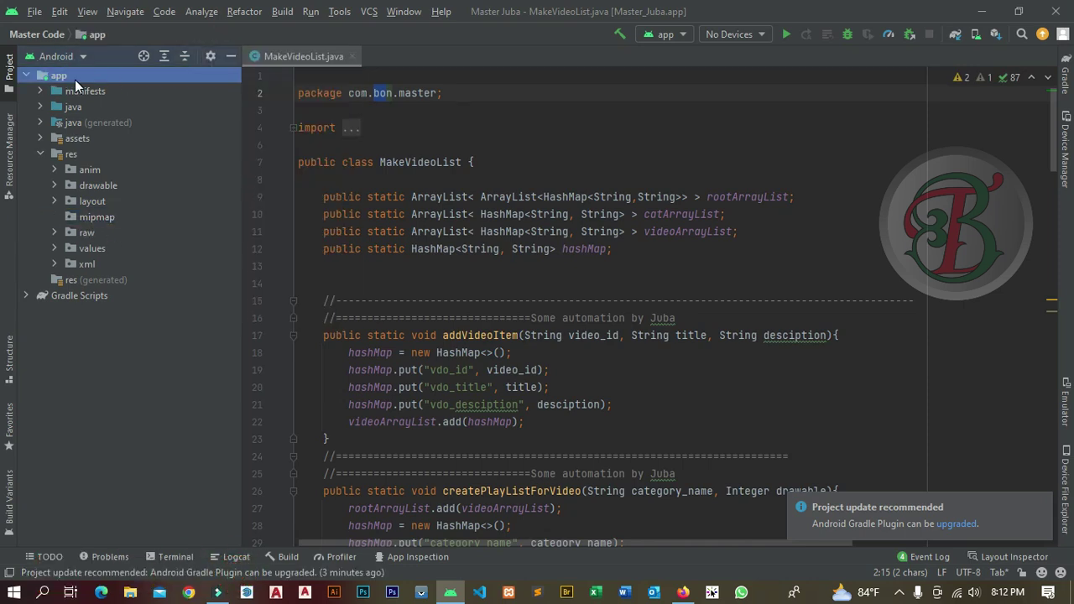
{"action": "right_click", "coordinate": [75, 80]}
{"action": "mouse_move", "coordinate": [296, 95]}
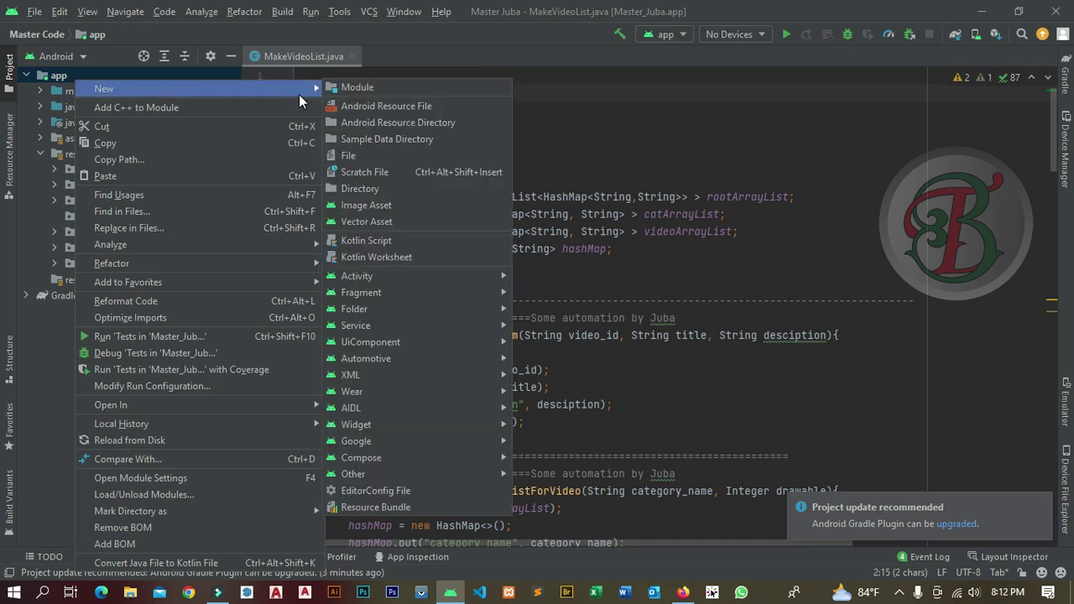
{"action": "left_click", "coordinate": [380, 209]}
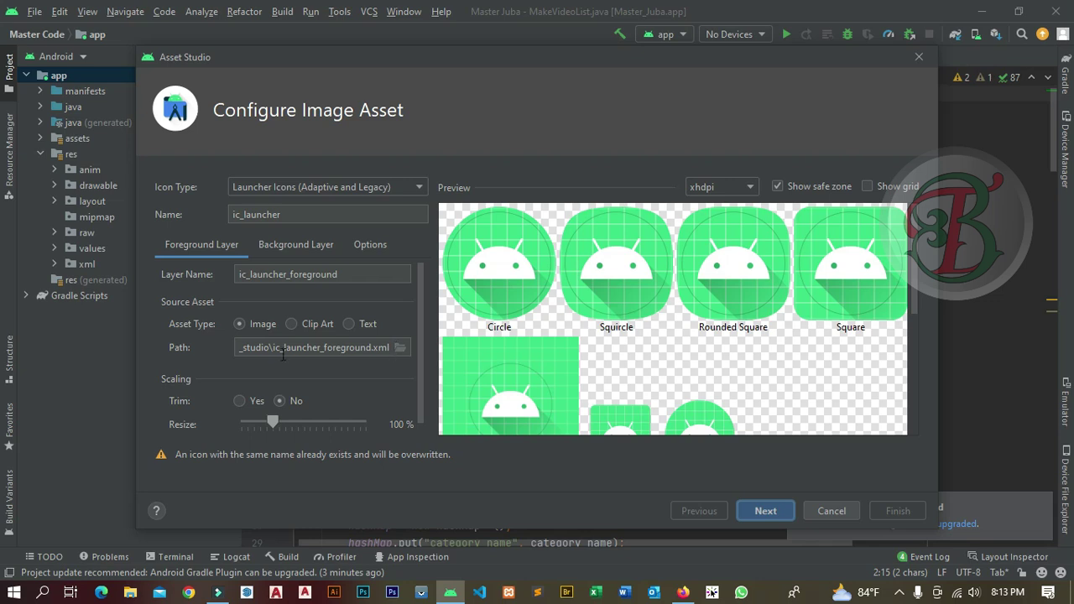
Step: Set the launcher icon's foreground source image to logo icon.png from the Desktop folder and check the icon previews
{"action": "left_click", "coordinate": [401, 351]}
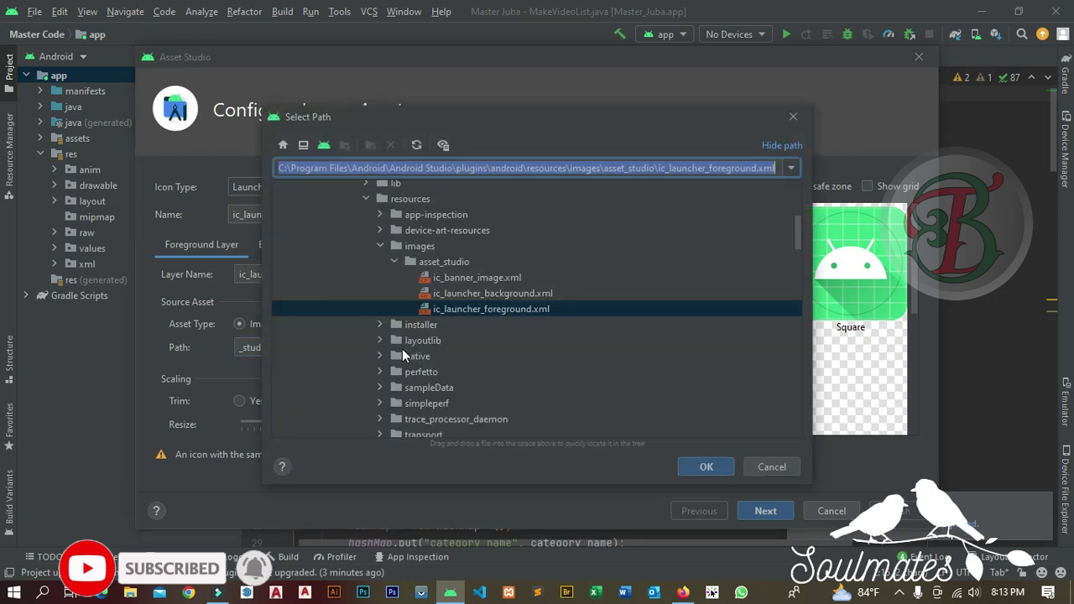
{"action": "scroll", "coordinate": [477, 361], "scroll_direction": "up", "scroll_amount": 5}
{"action": "scroll", "coordinate": [479, 344], "scroll_direction": "up", "scroll_amount": 1}
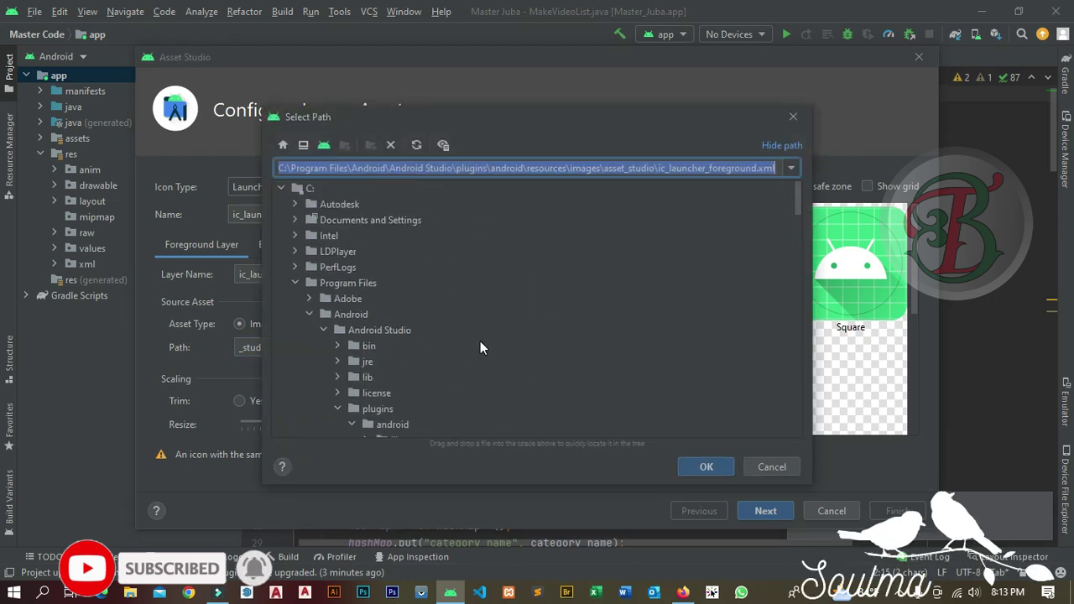
{"action": "left_click", "coordinate": [298, 187]}
{"action": "left_click", "coordinate": [281, 188]}
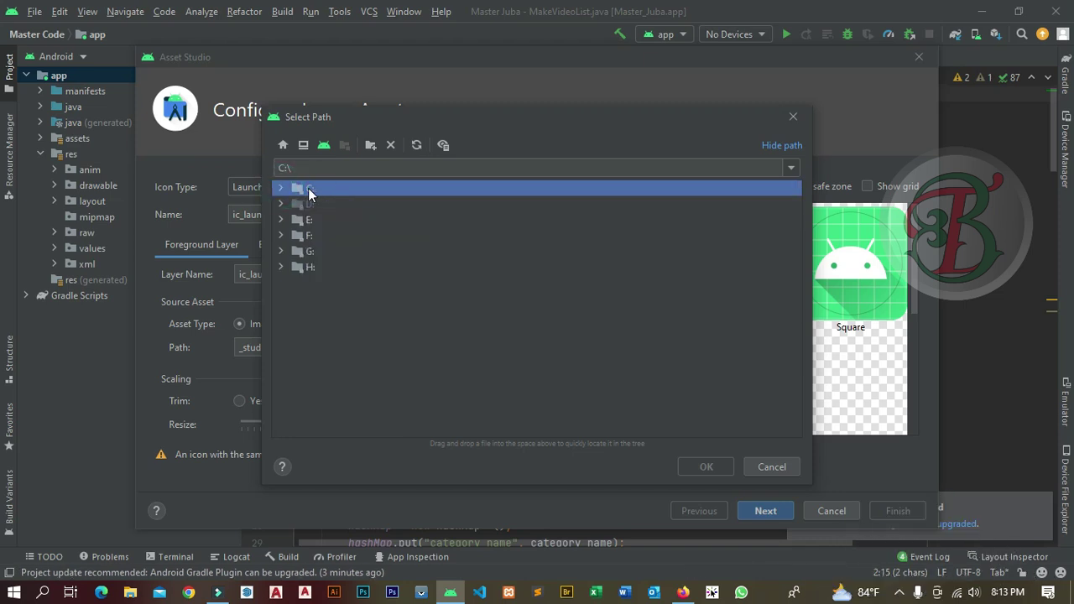
{"action": "left_click", "coordinate": [281, 188]}
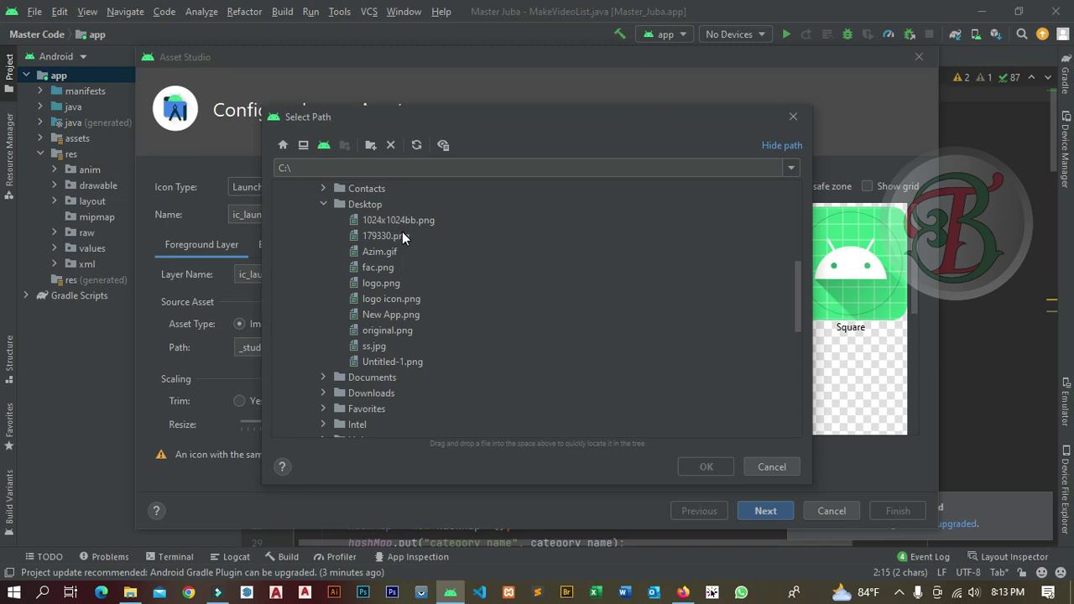
{"action": "left_click", "coordinate": [370, 299]}
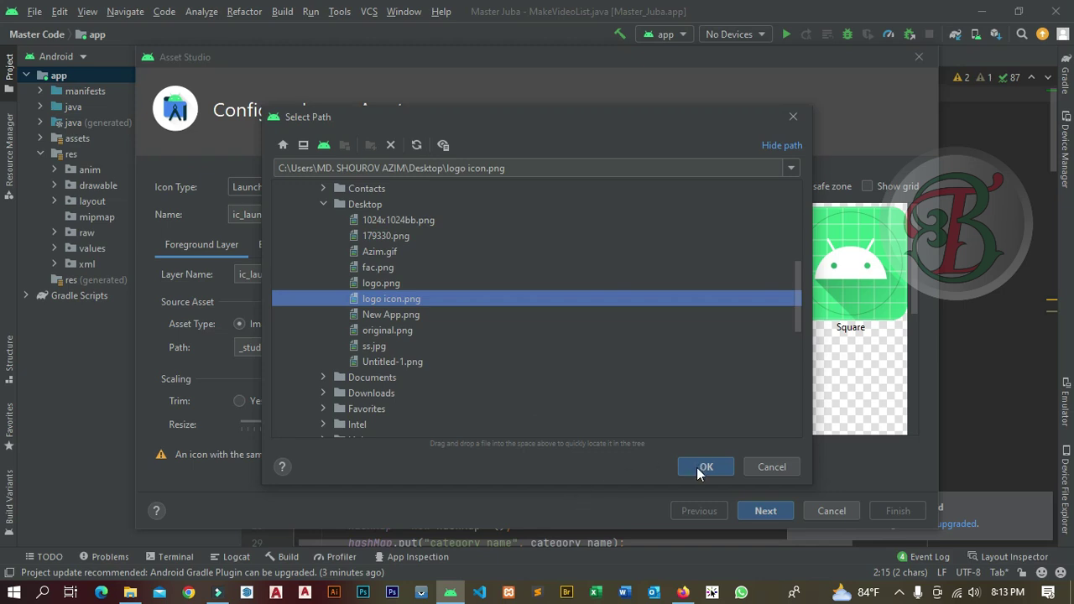
{"action": "left_click", "coordinate": [390, 285]}
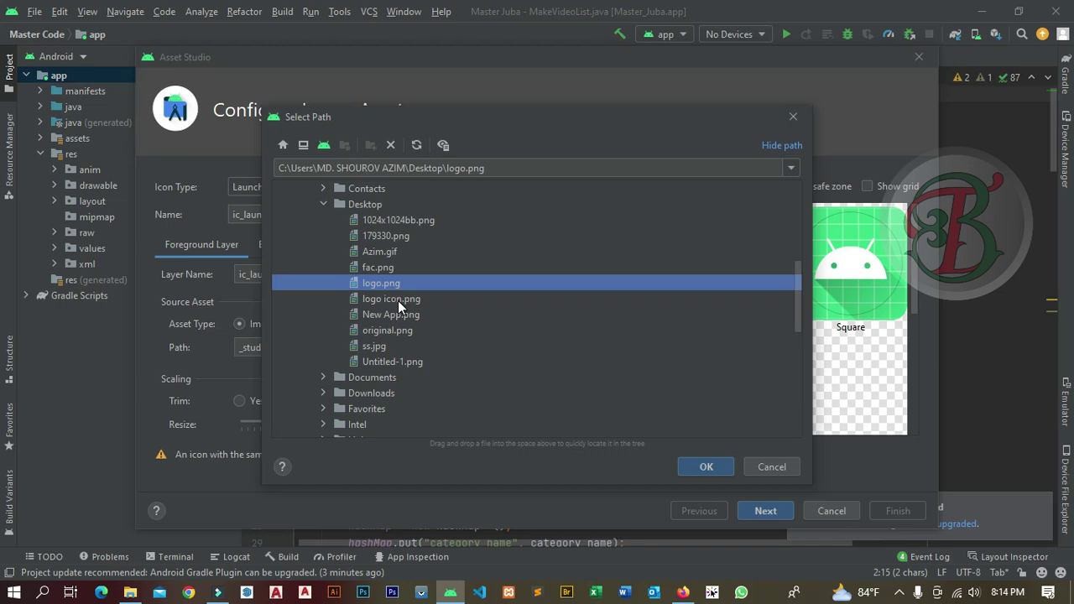
{"action": "left_click", "coordinate": [398, 300]}
{"action": "left_click", "coordinate": [393, 285]}
{"action": "left_click", "coordinate": [403, 300]}
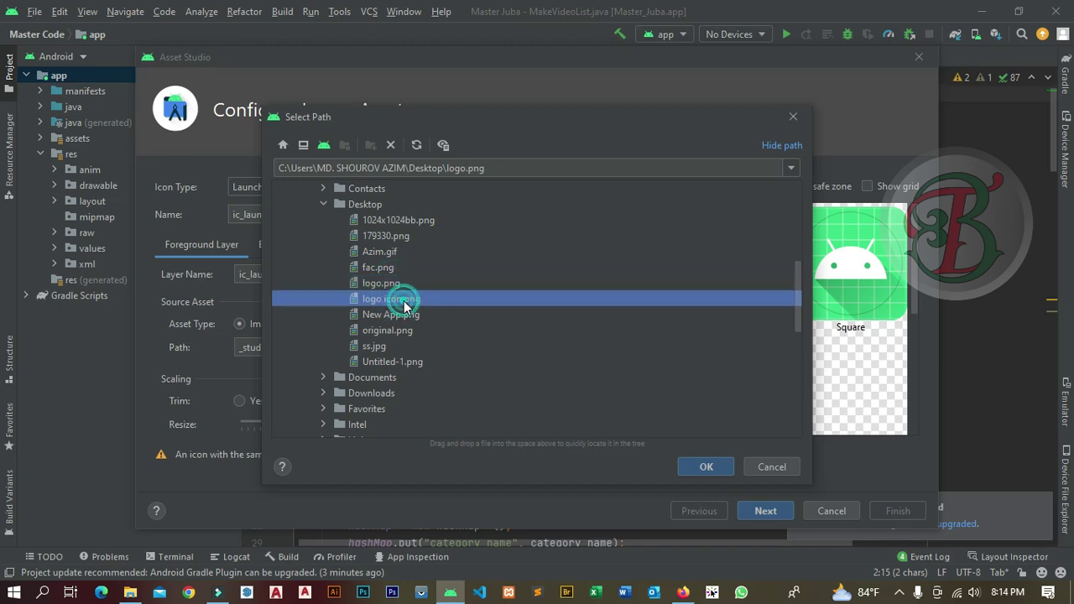
{"action": "left_click", "coordinate": [706, 466]}
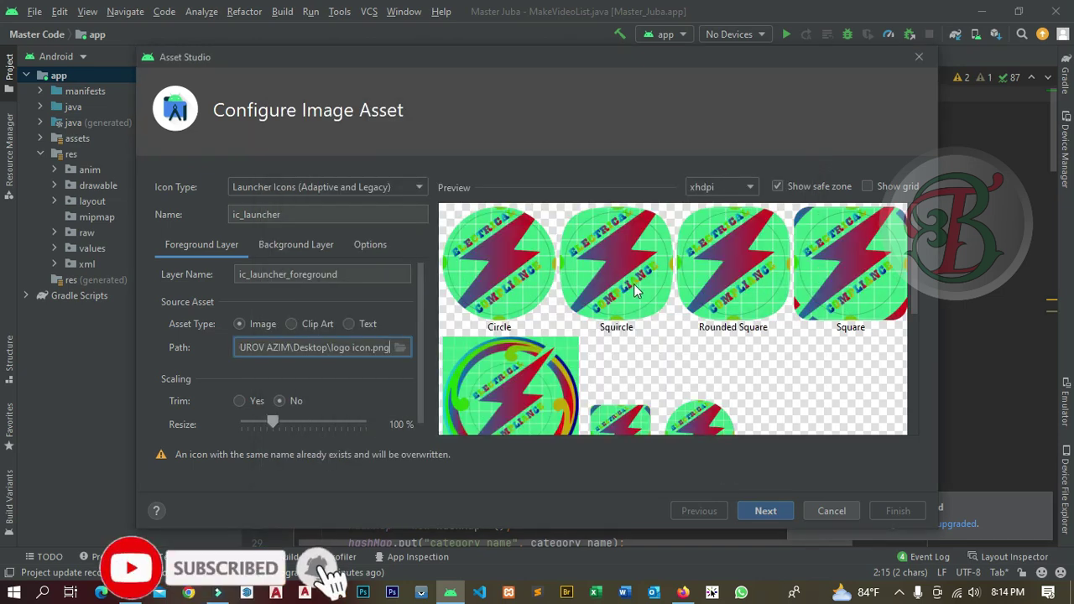
{"action": "scroll", "coordinate": [638, 298], "scroll_direction": "down", "scroll_amount": 1}
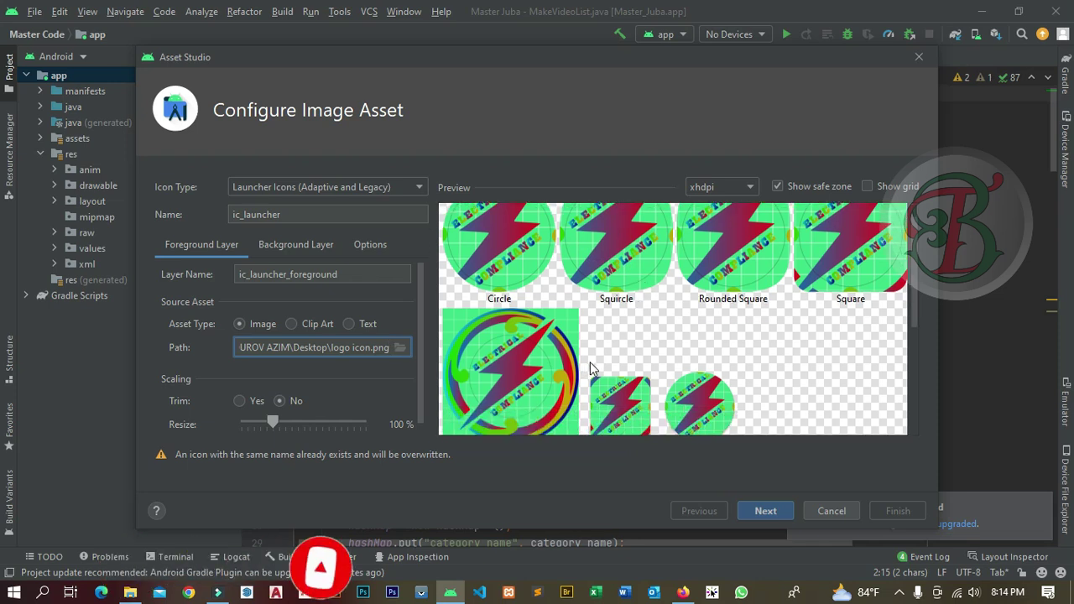
{"action": "scroll", "coordinate": [589, 370], "scroll_direction": "up", "scroll_amount": 1}
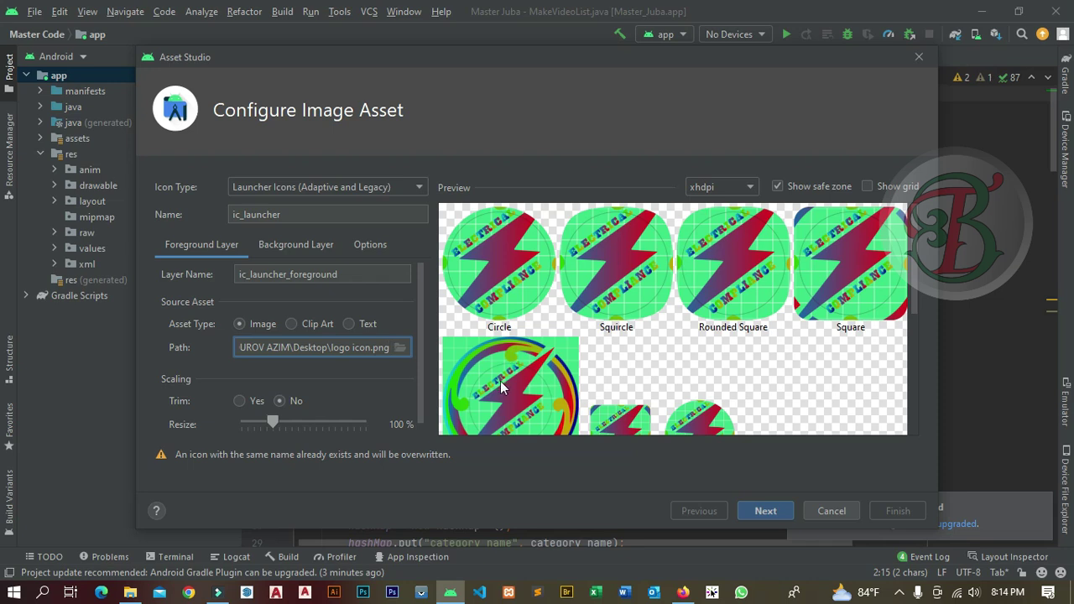
Step: Change the launcher icon's foreground source image to logo.png from the Desktop folder and check the icon previews
{"action": "left_click", "coordinate": [400, 351]}
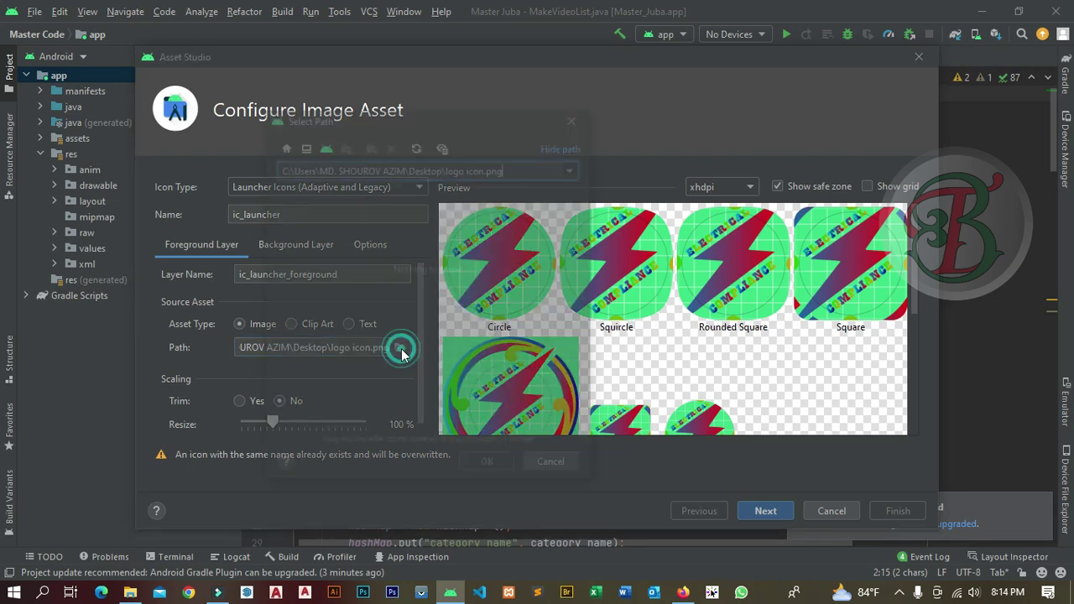
{"action": "left_click", "coordinate": [393, 295]}
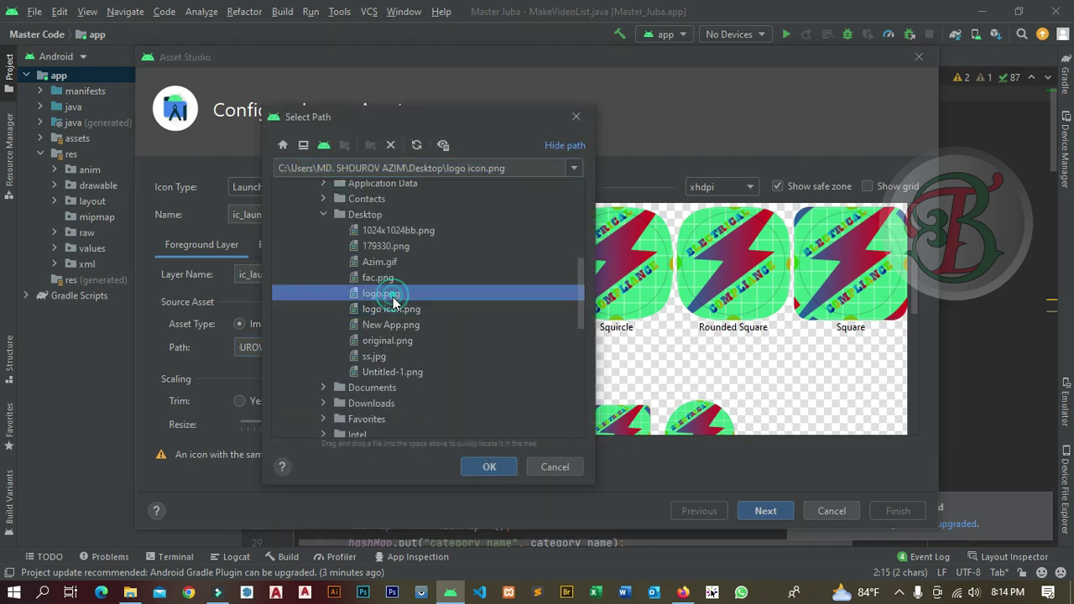
{"action": "left_click", "coordinate": [489, 467]}
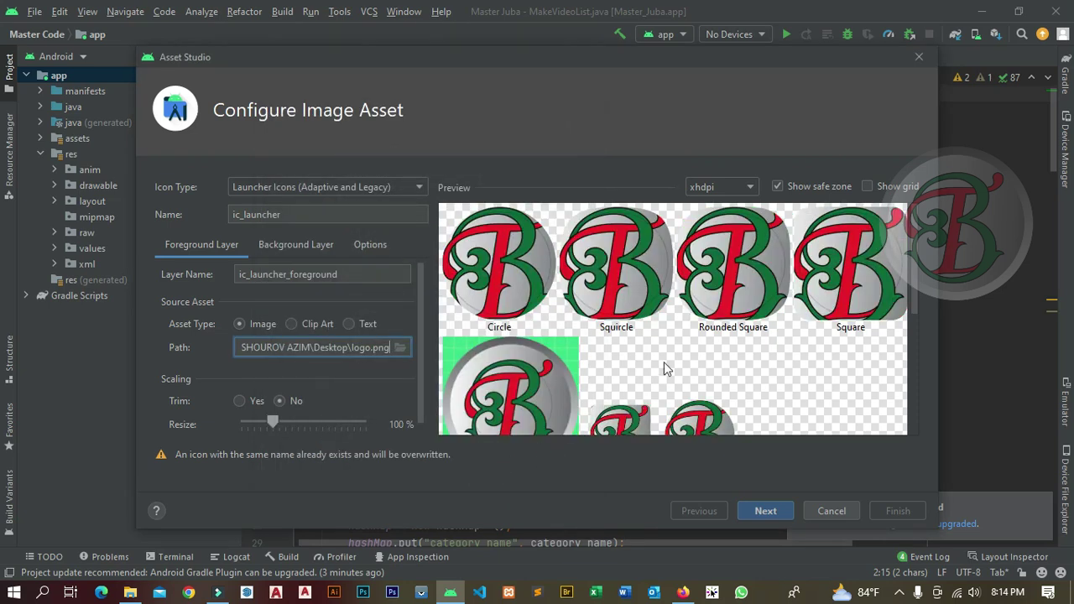
{"action": "scroll", "coordinate": [642, 345], "scroll_direction": "down", "scroll_amount": 2}
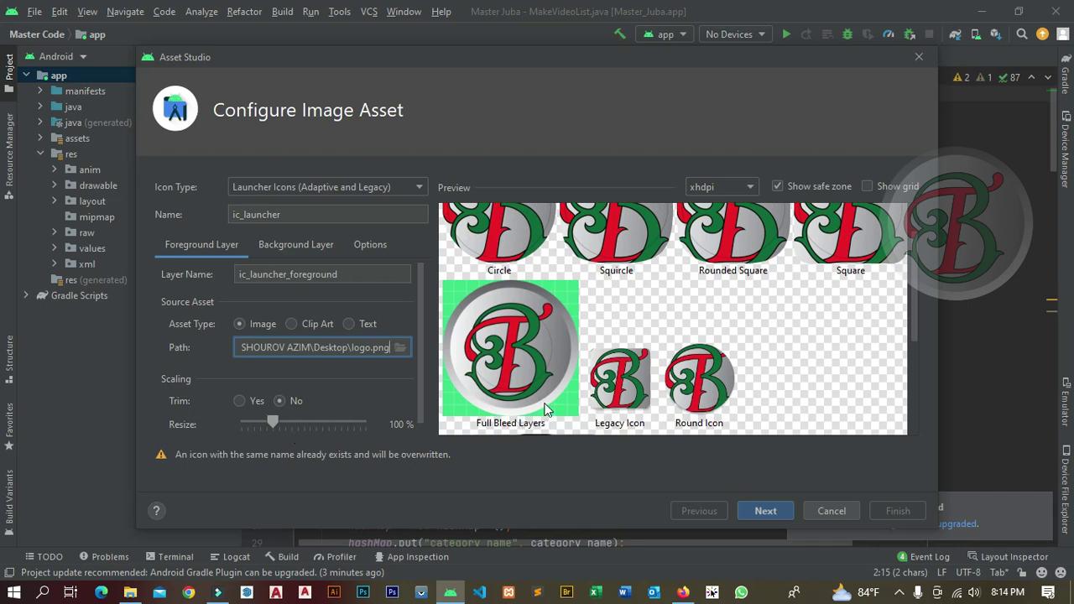
{"action": "scroll", "coordinate": [663, 352], "scroll_direction": "up", "scroll_amount": 2}
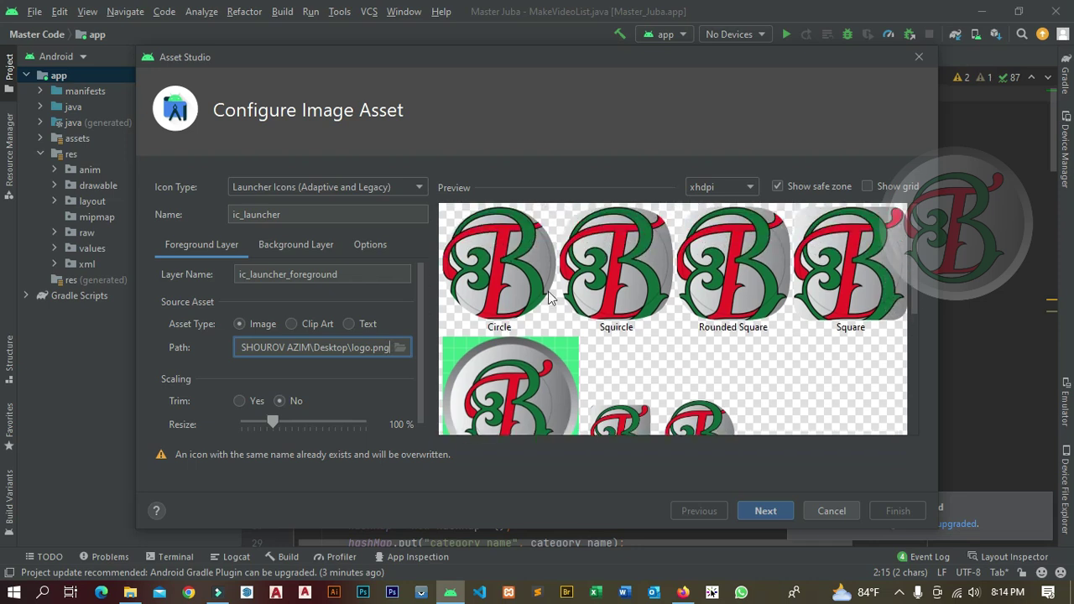
{"action": "scroll", "coordinate": [614, 310], "scroll_direction": "down", "scroll_amount": 2}
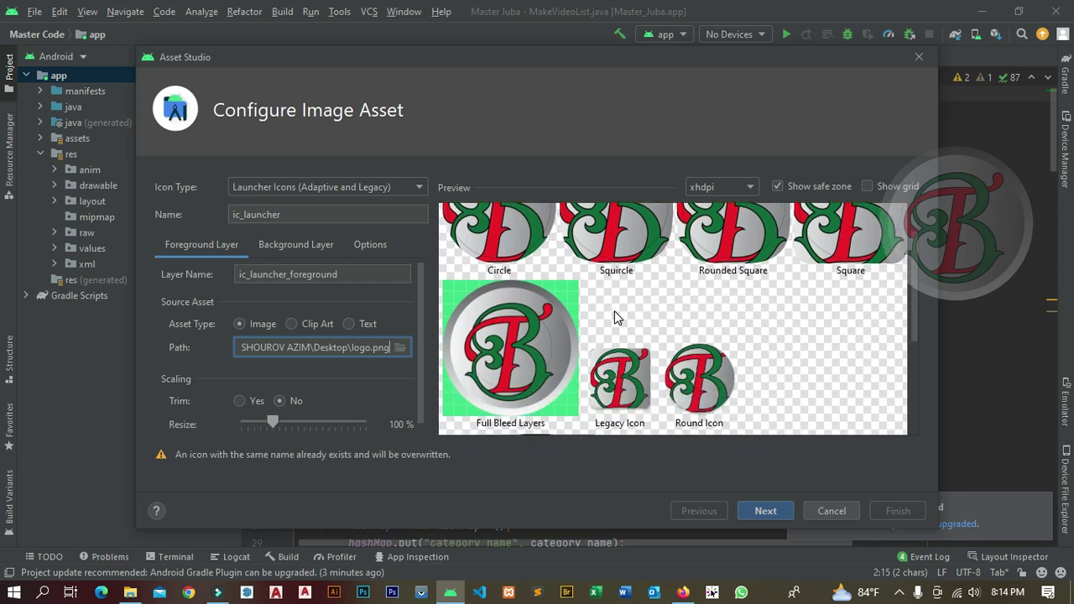
Step: Check the icon shape previews and resize the foreground logo to 68% so it fits inside the icon shapes
{"action": "scroll", "coordinate": [621, 400], "scroll_direction": "up", "scroll_amount": 2}
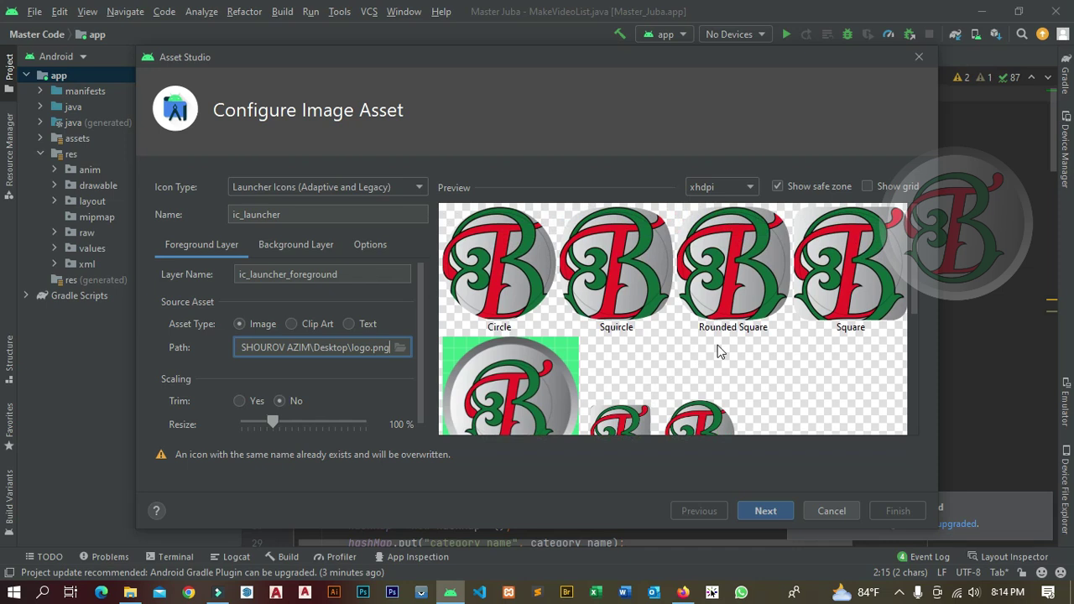
{"action": "scroll", "coordinate": [735, 289], "scroll_direction": "down", "scroll_amount": 3}
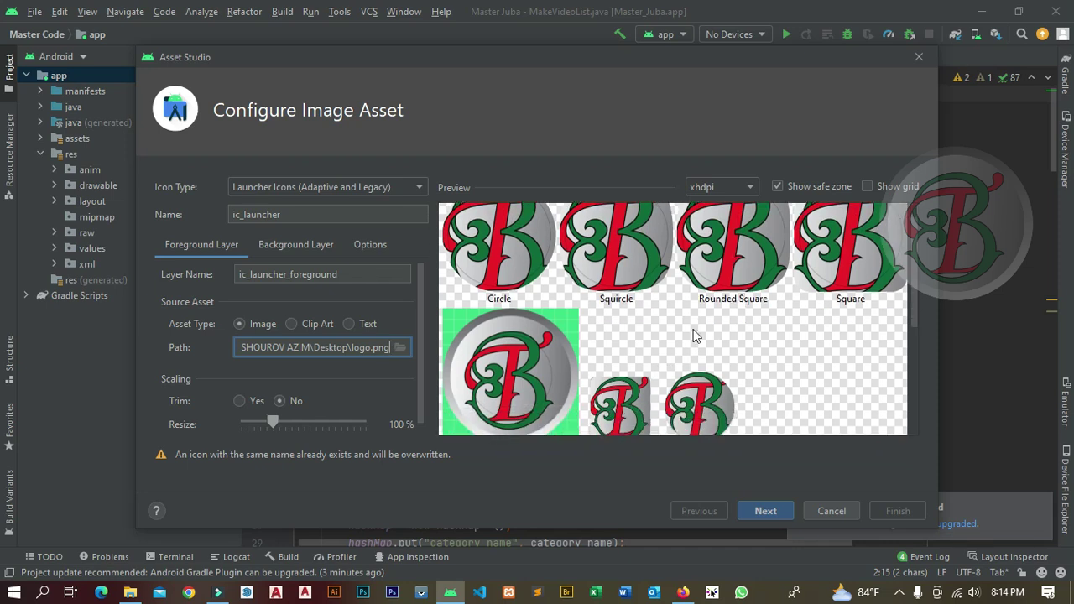
{"action": "scroll", "coordinate": [597, 372], "scroll_direction": "down", "scroll_amount": 6}
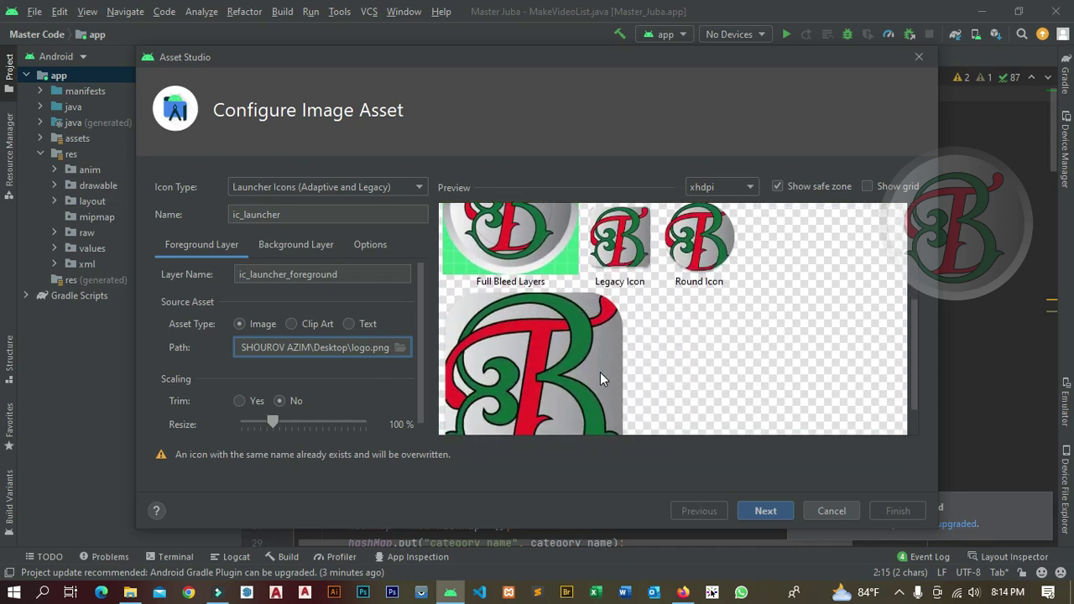
{"action": "scroll", "coordinate": [597, 372], "scroll_direction": "up", "scroll_amount": 5}
{"action": "scroll", "coordinate": [597, 376], "scroll_direction": "up", "scroll_amount": 2}
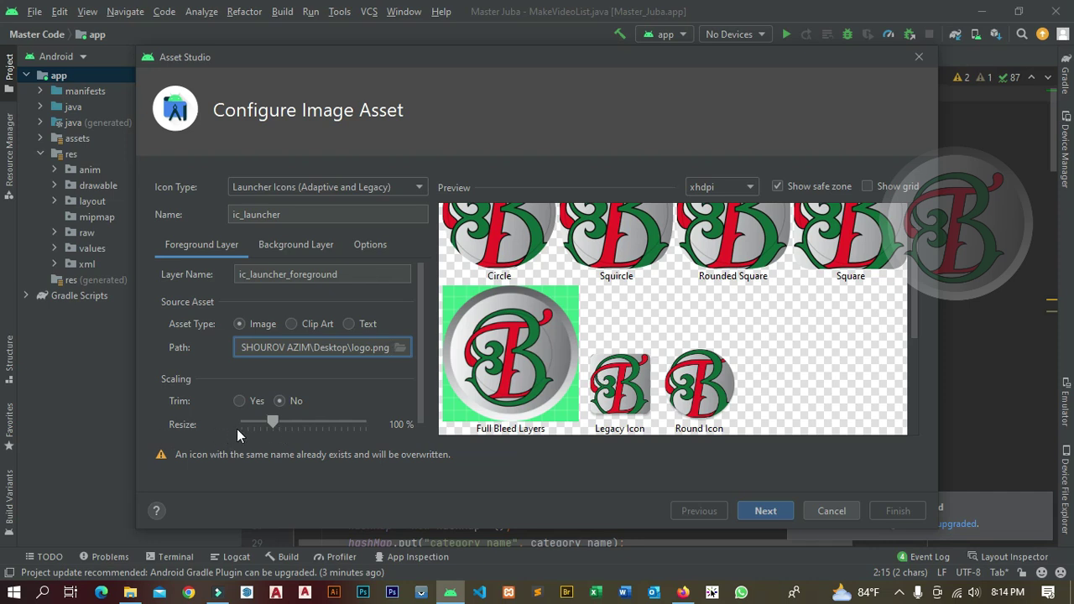
{"action": "left_click_drag", "start_coordinate": [269, 422], "coordinate": [260, 422]}
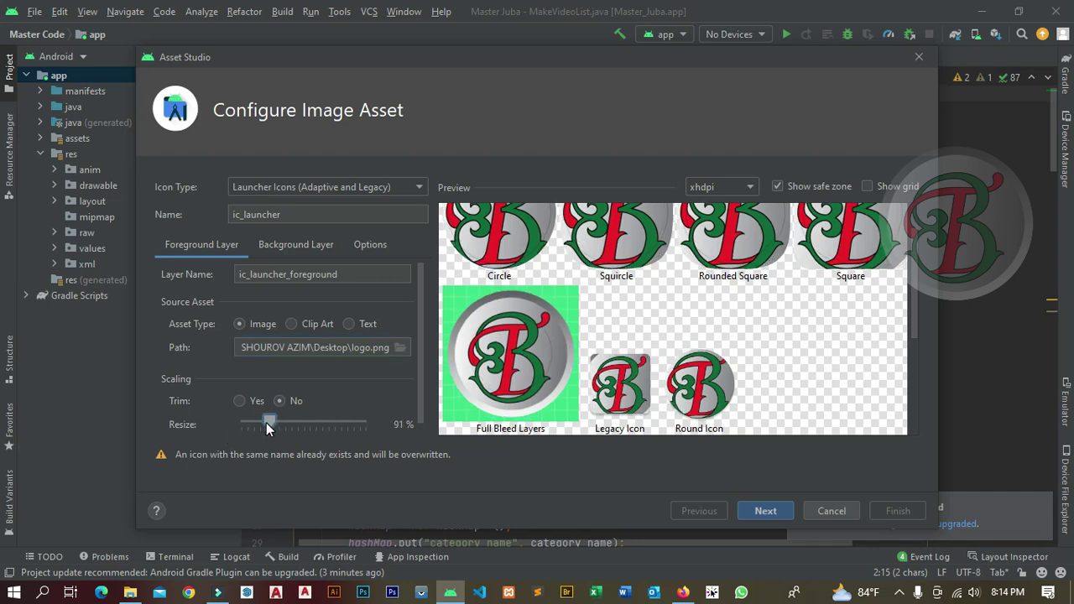
{"action": "scroll", "coordinate": [534, 397], "scroll_direction": "up", "scroll_amount": 2}
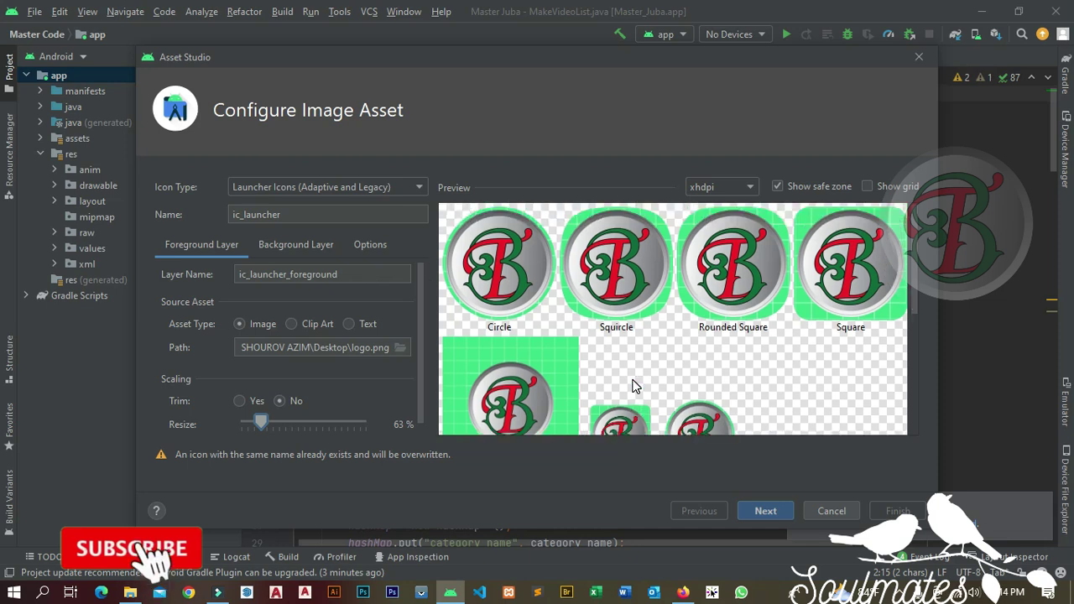
{"action": "left_click_drag", "start_coordinate": [260, 422], "coordinate": [264, 422]}
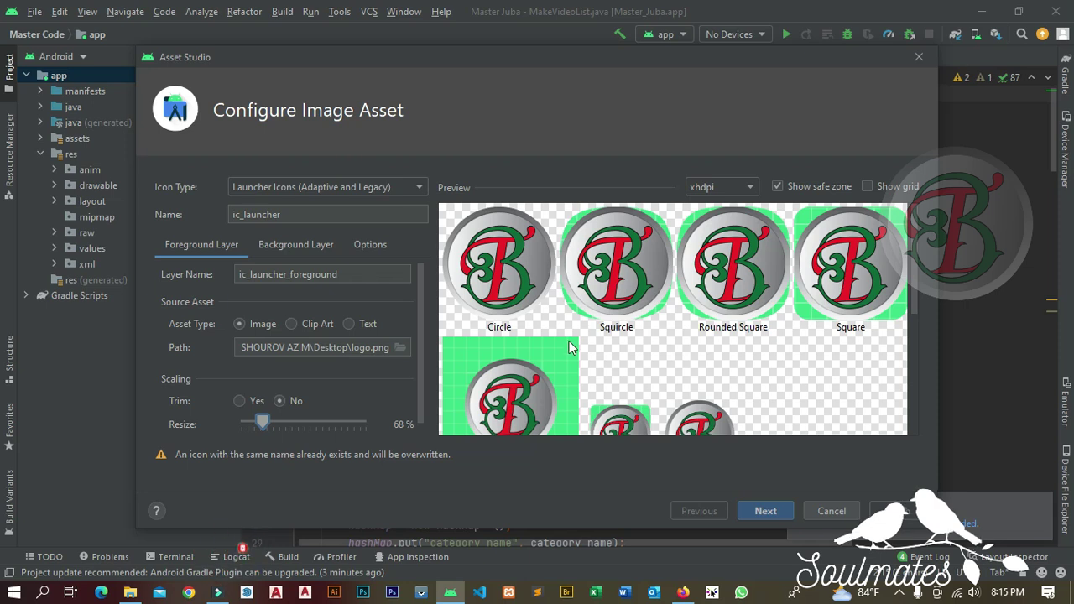
Step: Generate the launcher icon files in the main resource directory and run the app on the OPPO CPH2269 device
{"action": "left_click", "coordinate": [773, 513]}
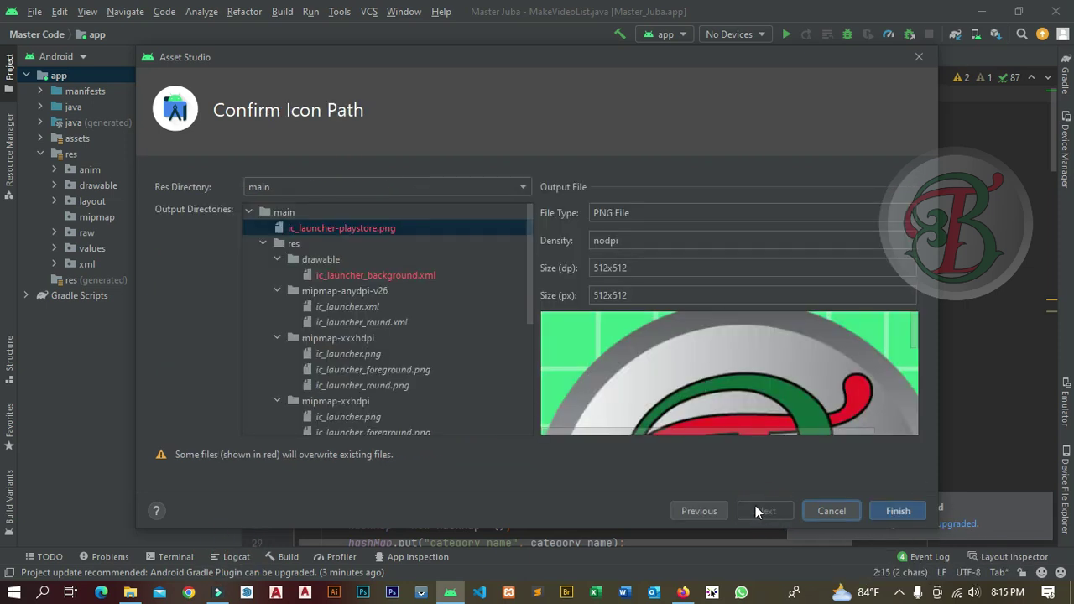
{"action": "left_click", "coordinate": [896, 513]}
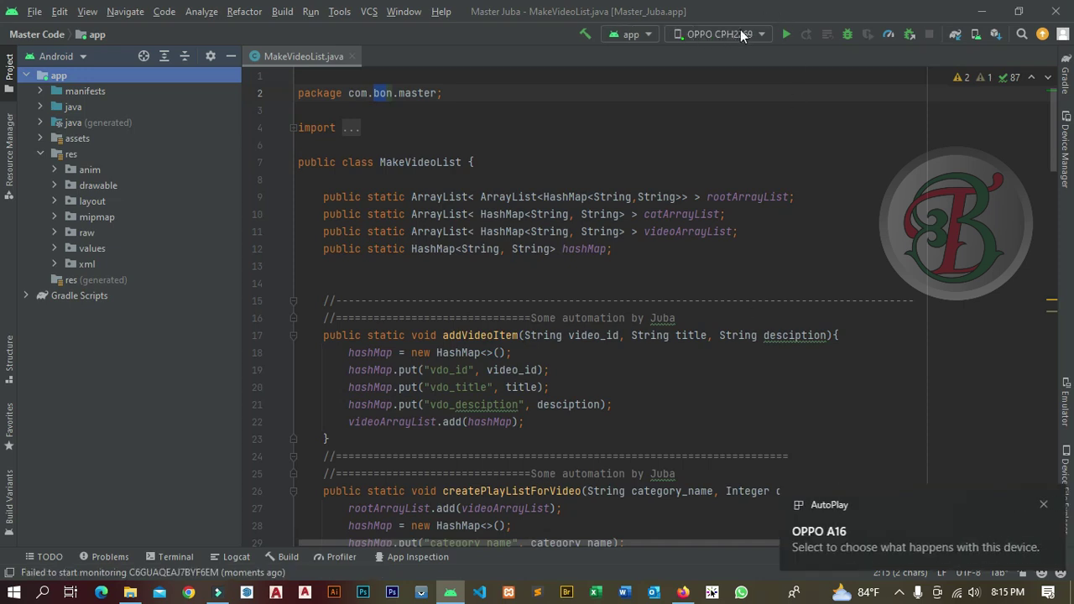
{"action": "left_click", "coordinate": [786, 34]}
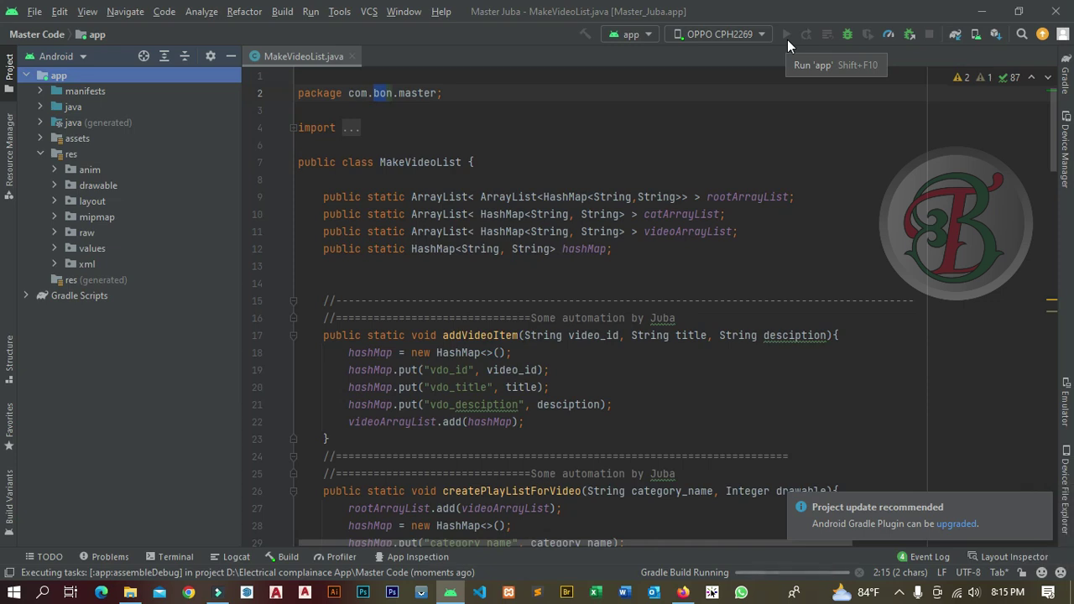
{"action": "left_click", "coordinate": [1041, 504]}
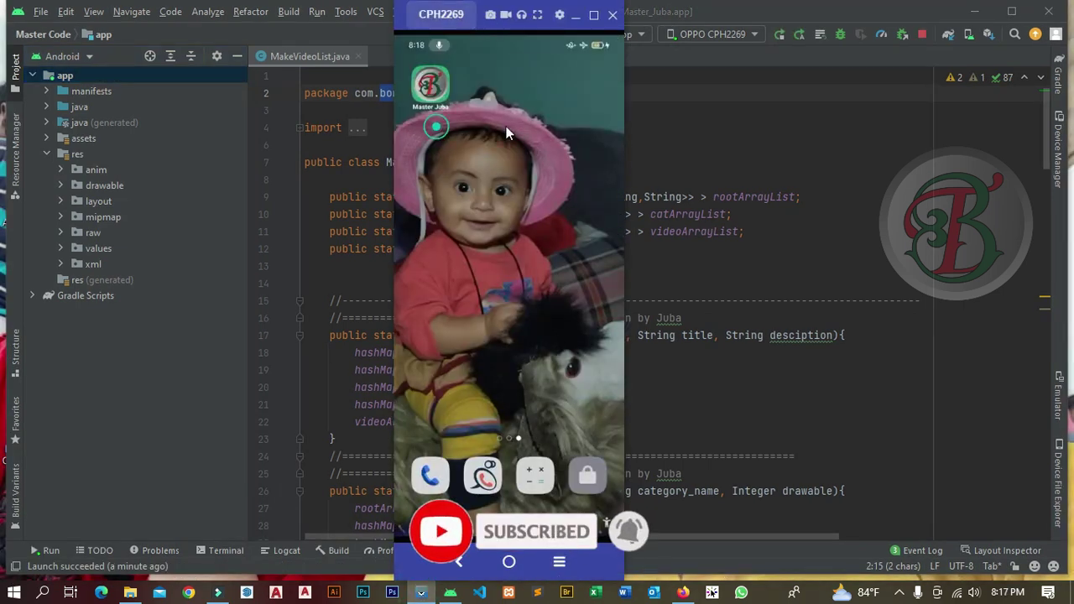
Step: Check the Master Juba icon on the mirrored phone's home screen, open the app and return, and move the phone window away from the code
{"action": "left_click_drag", "start_coordinate": [452, 128], "coordinate": [589, 126]}
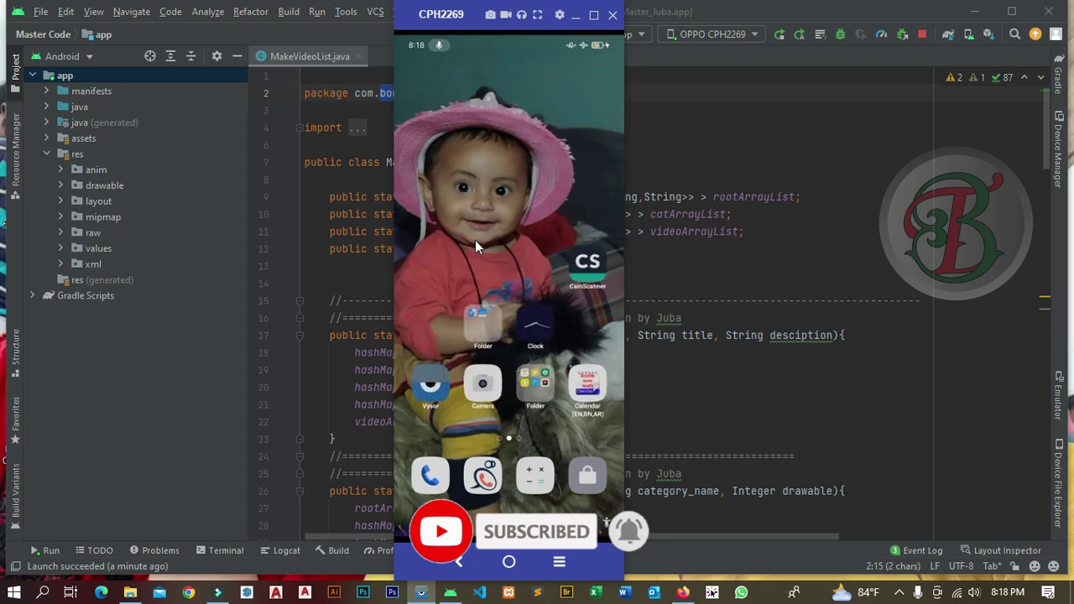
{"action": "left_click_drag", "start_coordinate": [482, 234], "coordinate": [438, 233]}
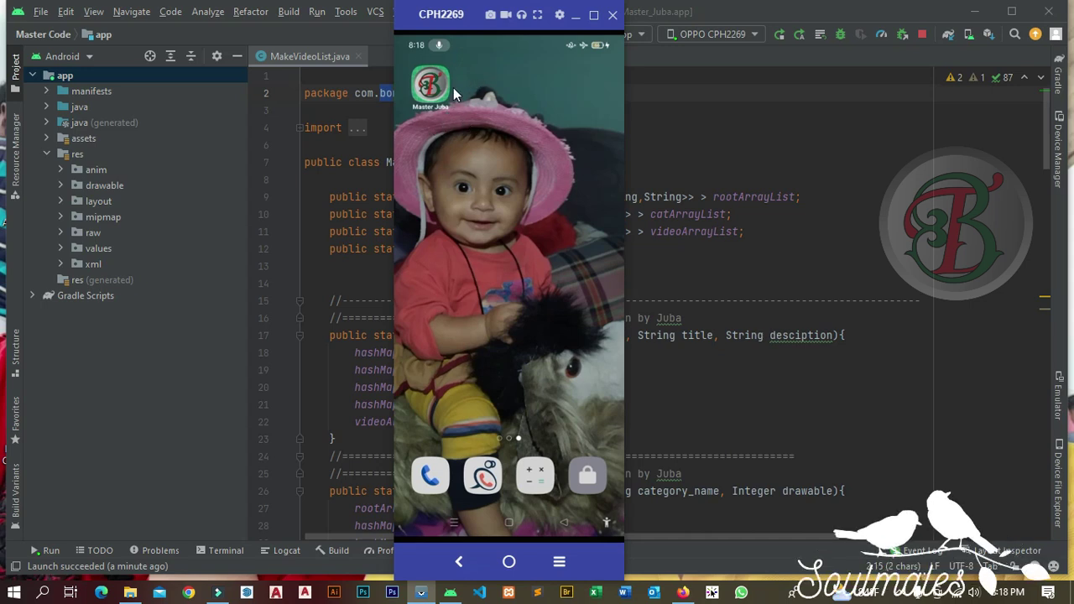
{"action": "left_click", "coordinate": [425, 80]}
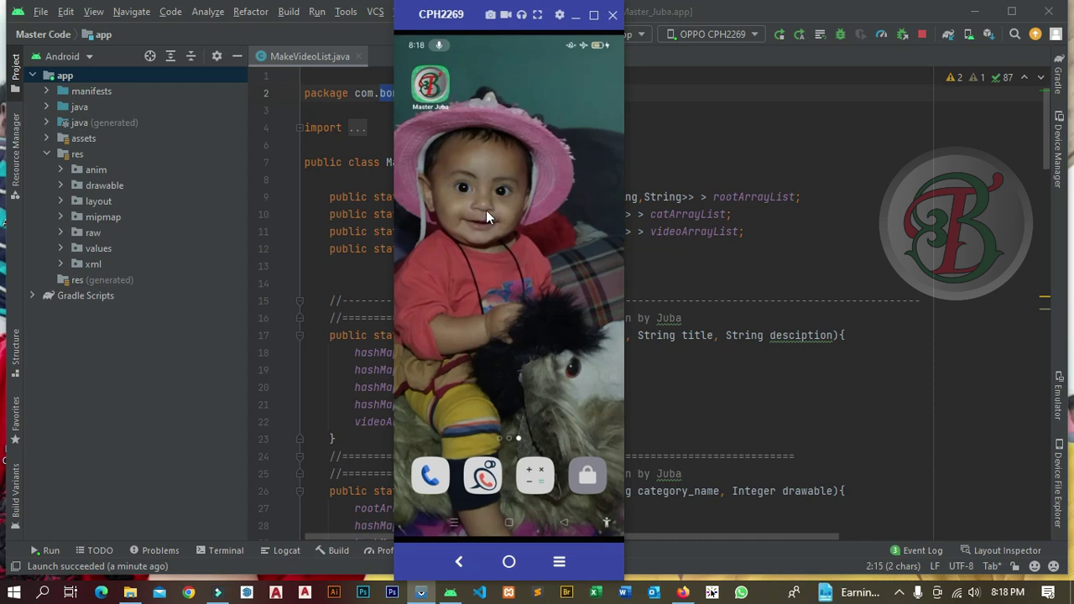
{"action": "left_click", "coordinate": [450, 74]}
{"action": "left_click", "coordinate": [458, 561]}
{"action": "left_click", "coordinate": [458, 561]}
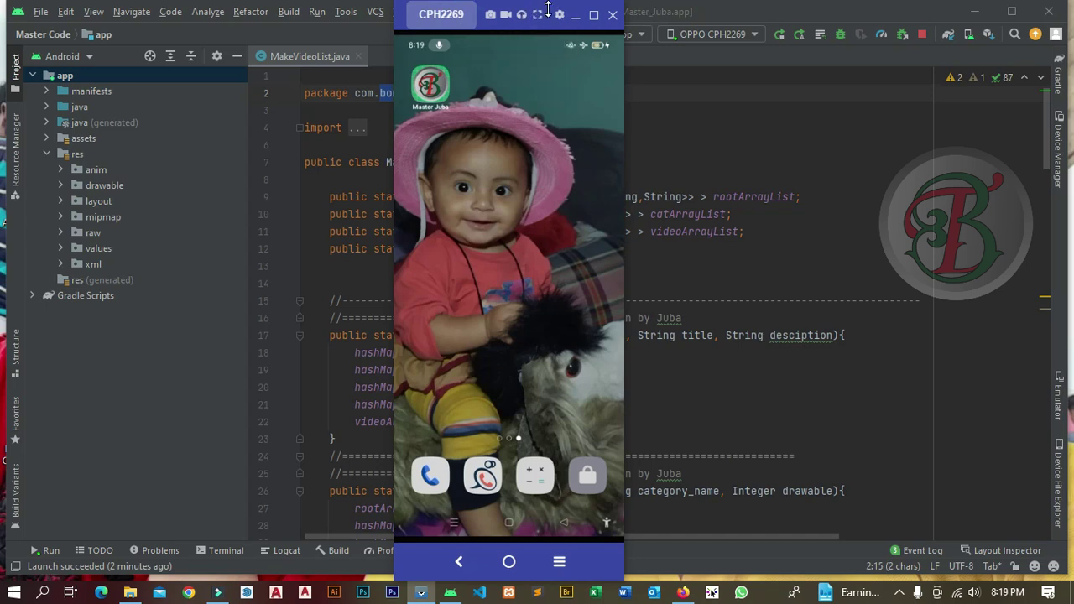
{"action": "left_click_drag", "start_coordinate": [546, 9], "coordinate": [801, 14]}
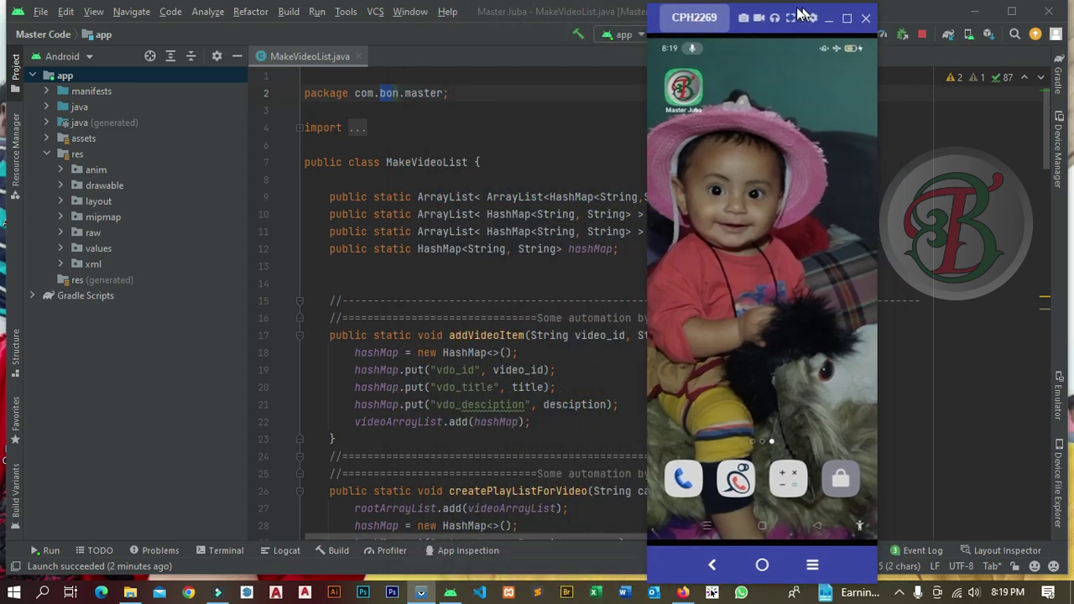